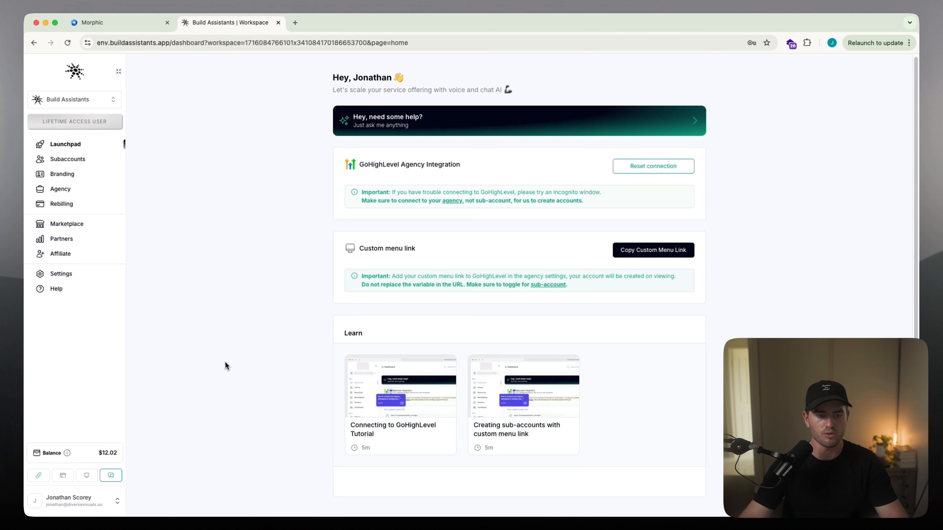
# Step: Review the white-label brand and custom domain settings, and return to the Launchpad
pyautogui.click(62, 174)
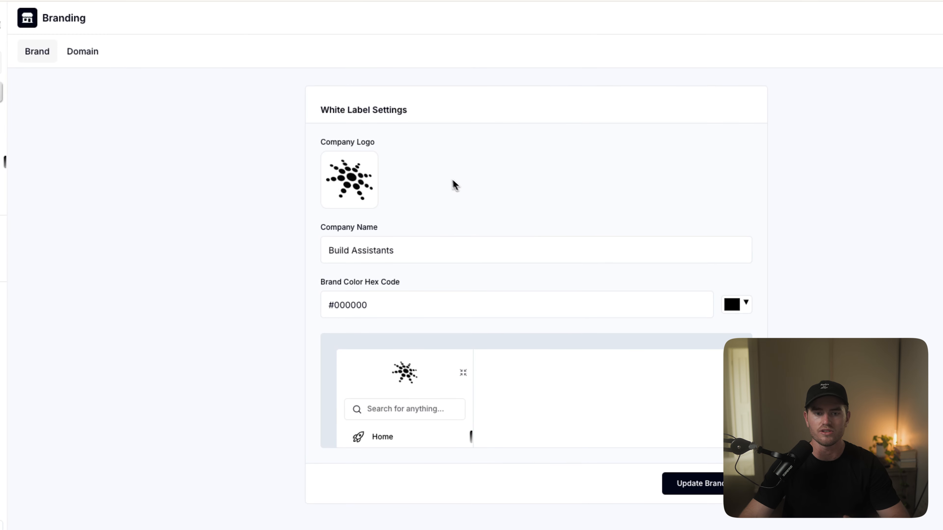
pyautogui.click(83, 52)
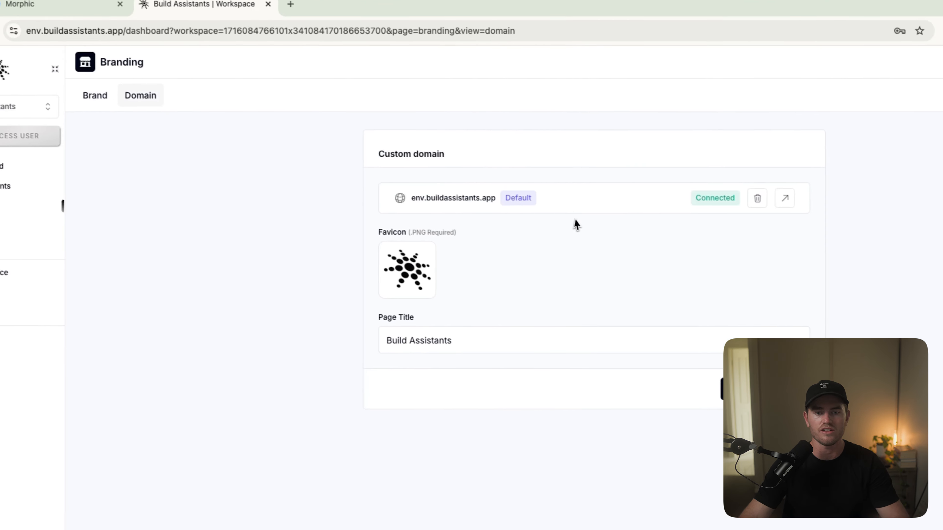
pyautogui.click(104, 94)
pyautogui.click(5, 165)
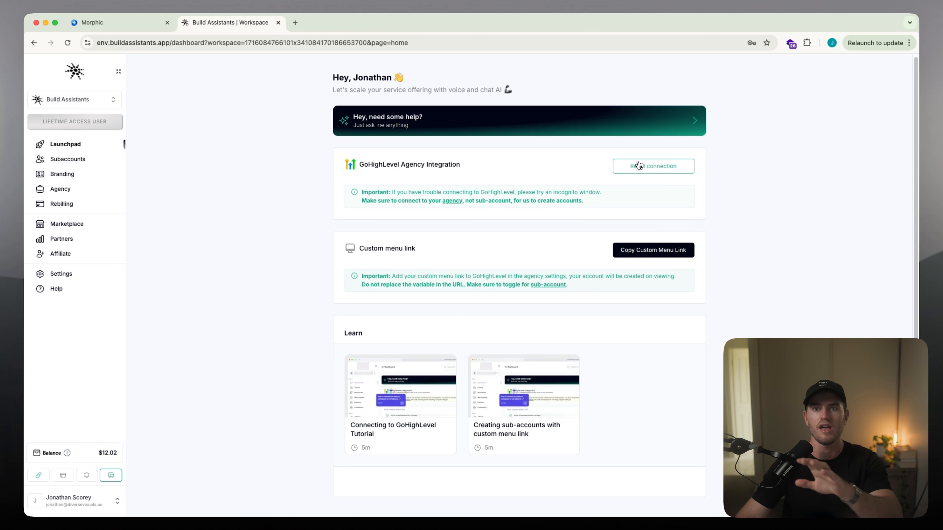
# Step: Switch to Morphic, change from the Demo Account to the agency view, and browse its sub-accounts
pyautogui.click(126, 26)
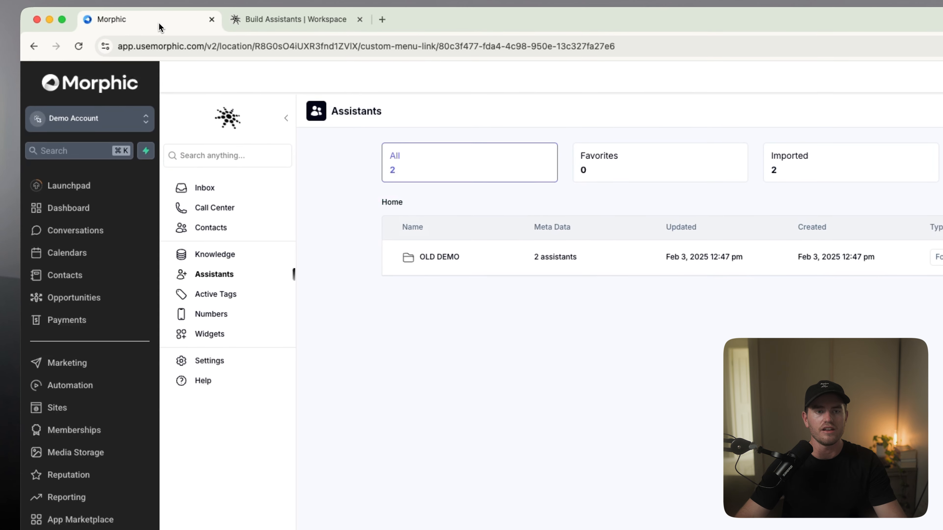
pyautogui.moveTo(159, 26); pyautogui.dragTo(369, 18)
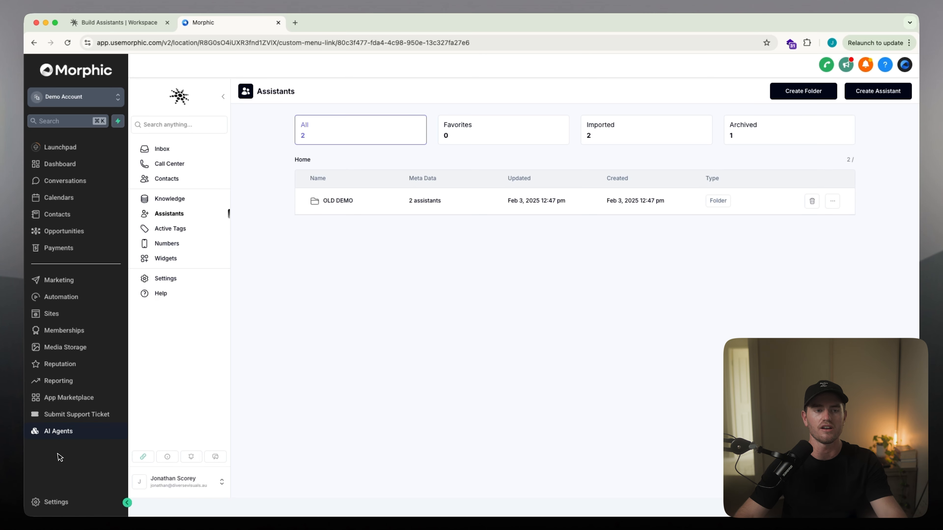
pyautogui.click(56, 502)
pyautogui.click(70, 97)
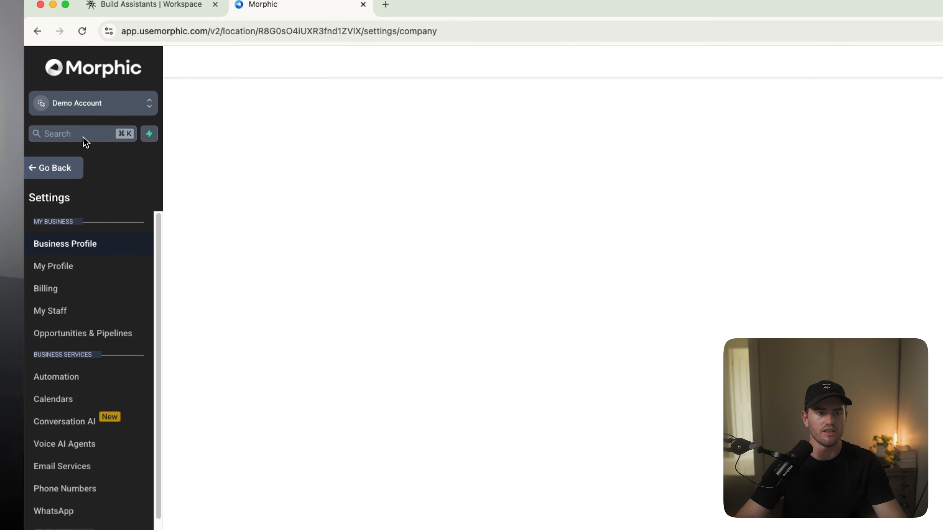
pyautogui.click(239, 153)
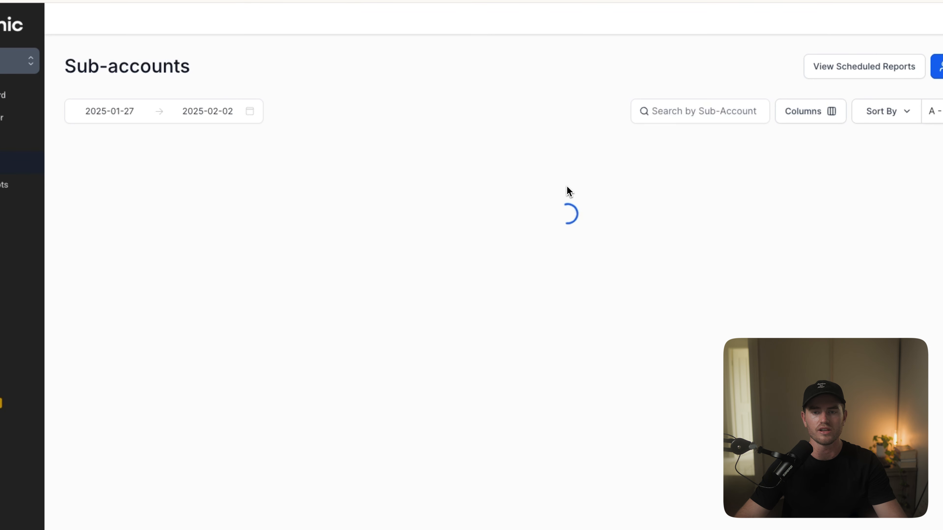
pyautogui.scroll(-1, 565, 184)
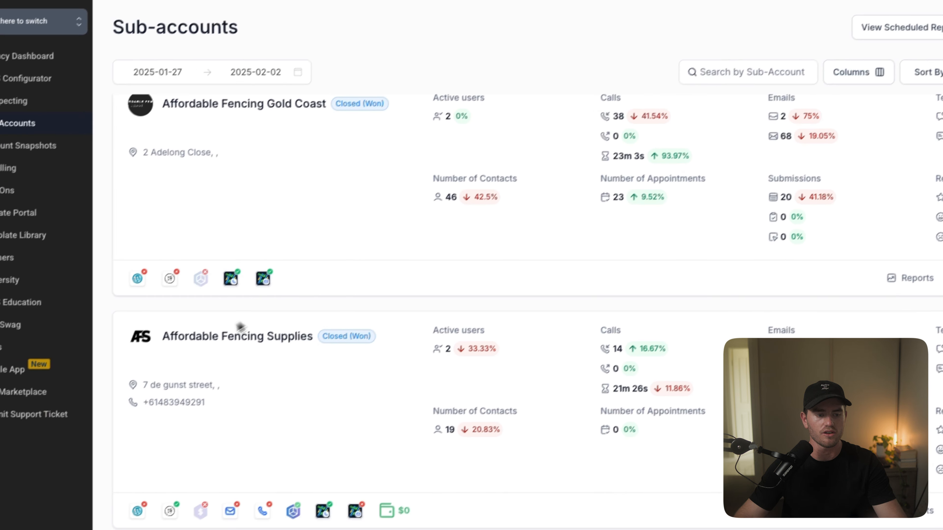
# Step: Inspect the AI Agents custom menu link's URL, opening mode, sidebar preference and selected accounts in the agency settings
pyautogui.click(57, 513)
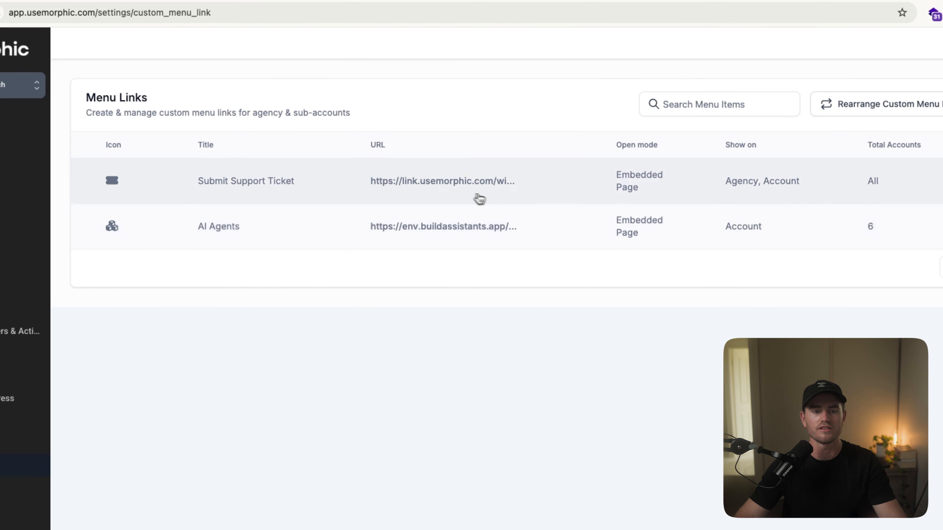
pyautogui.click(914, 222)
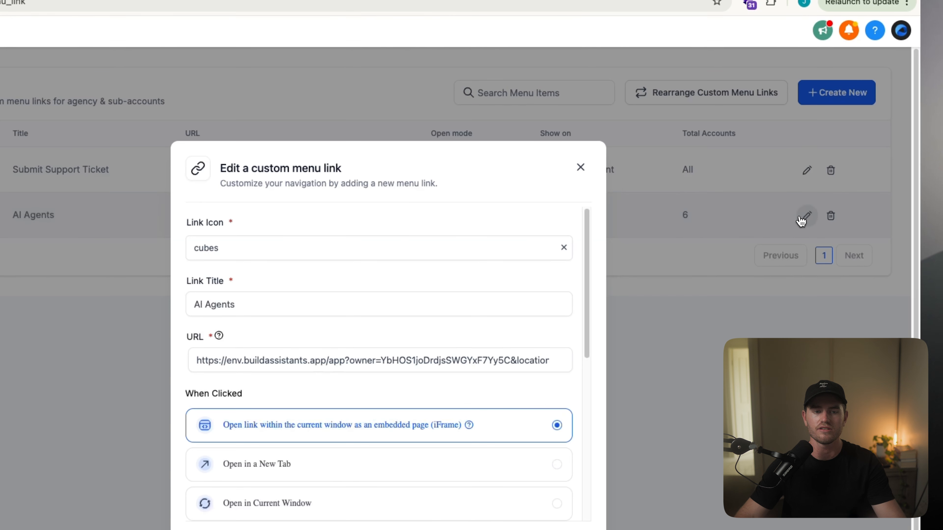
pyautogui.scroll(-5, 363, 311)
pyautogui.scroll(1, 357, 307)
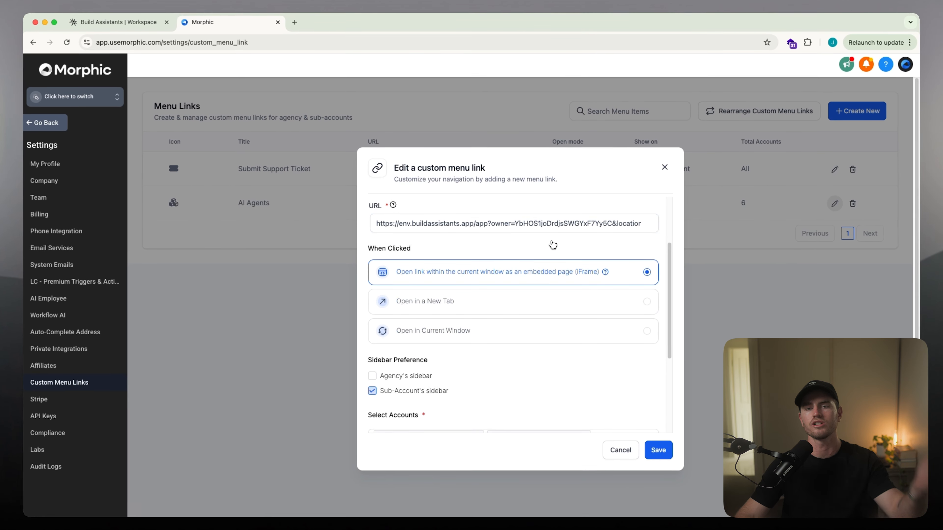
pyautogui.scroll(-3, 520, 283)
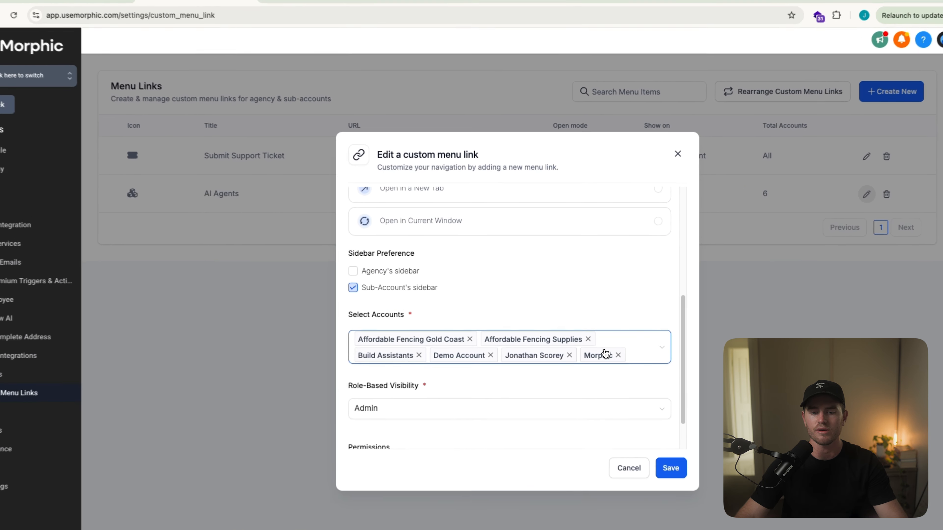
pyautogui.click(585, 354)
pyautogui.scroll(-3, 507, 387)
pyautogui.click(664, 283)
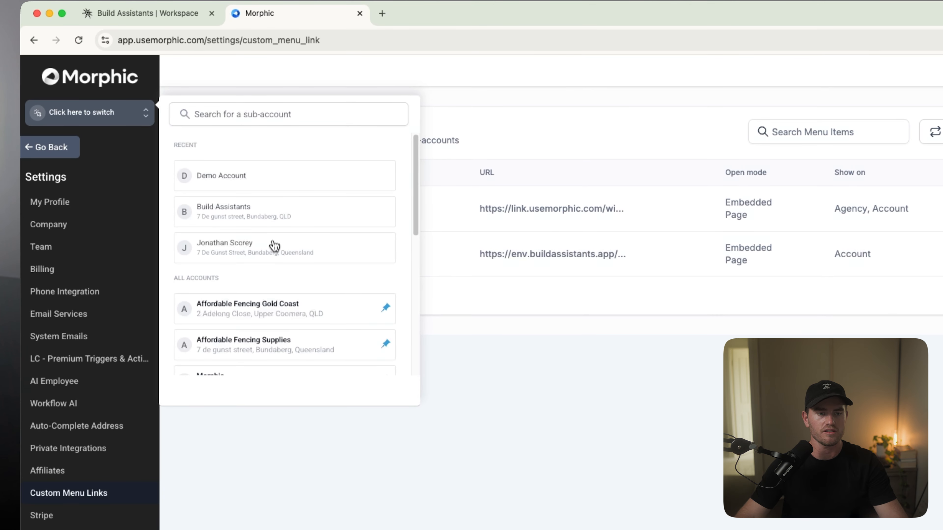
# Step: Open AI Agents in the Demo Account sub-account and view its Call Center and Contacts
pyautogui.click(284, 177)
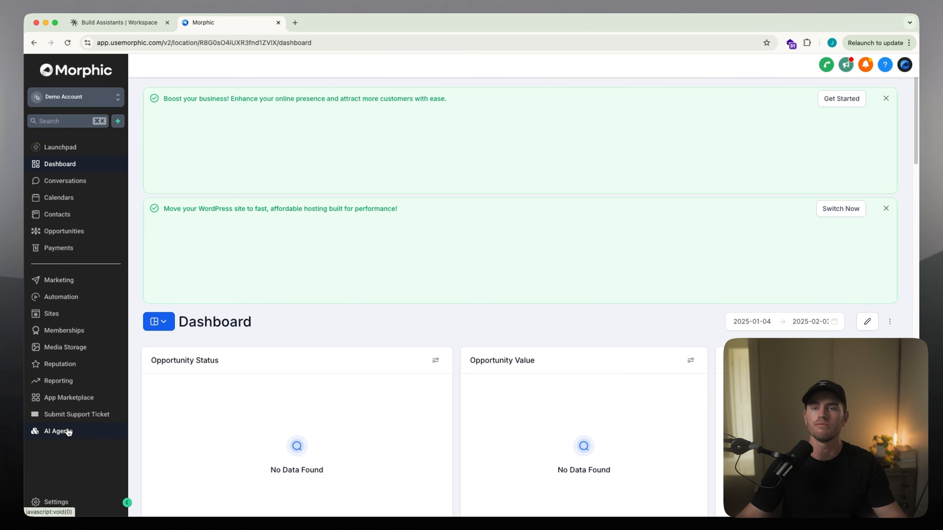
pyautogui.click(68, 431)
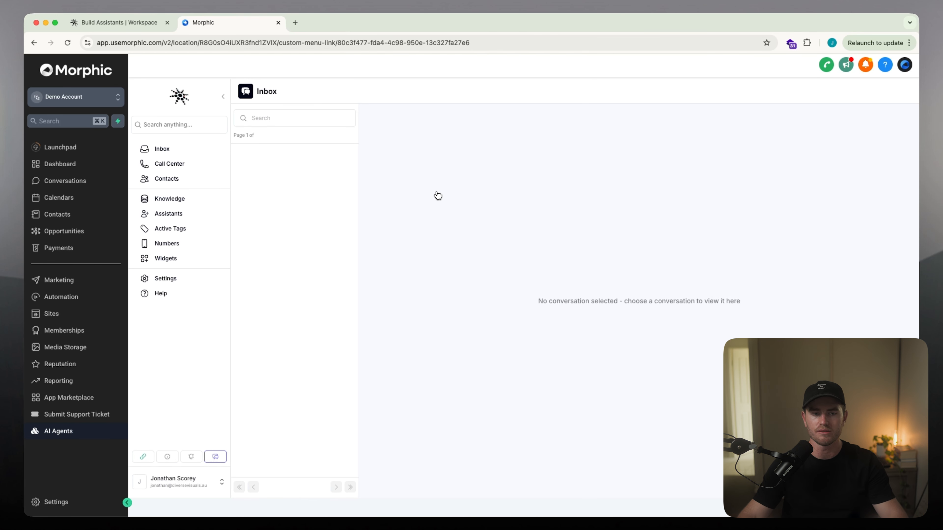
pyautogui.click(196, 166)
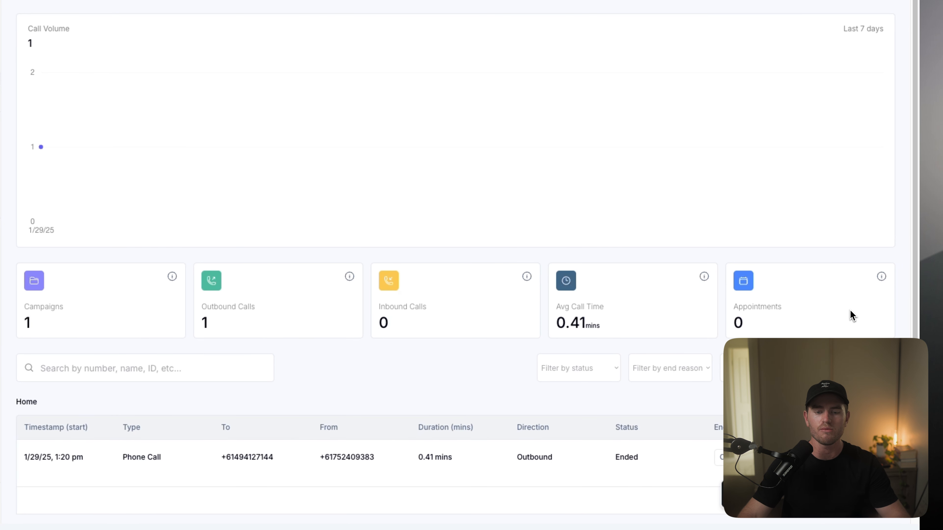
pyautogui.click(35, 125)
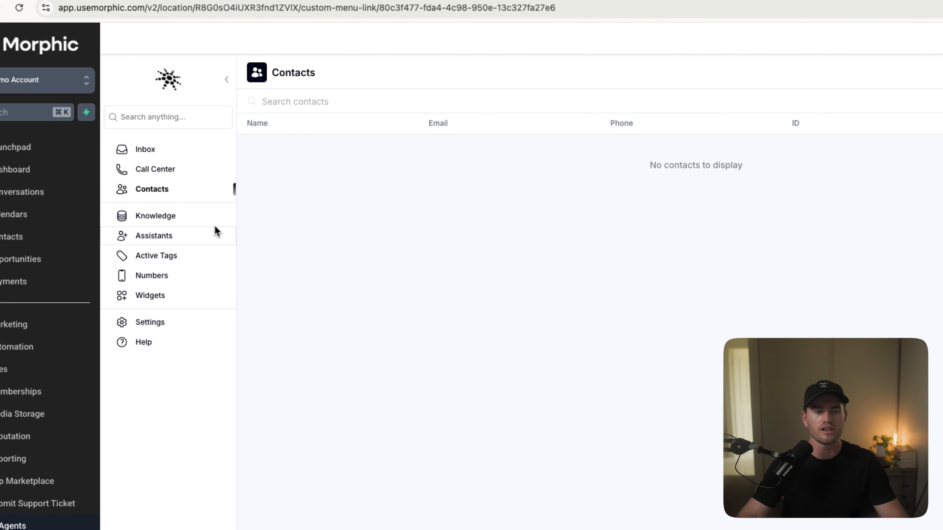
# Step: Create a knowledge base named "ooga booga"
pyautogui.click(170, 223)
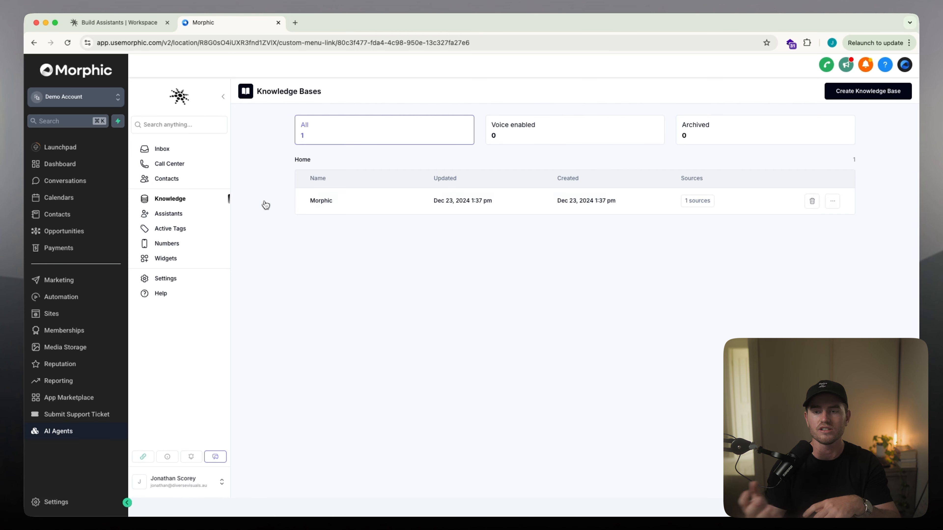
pyautogui.click(868, 91)
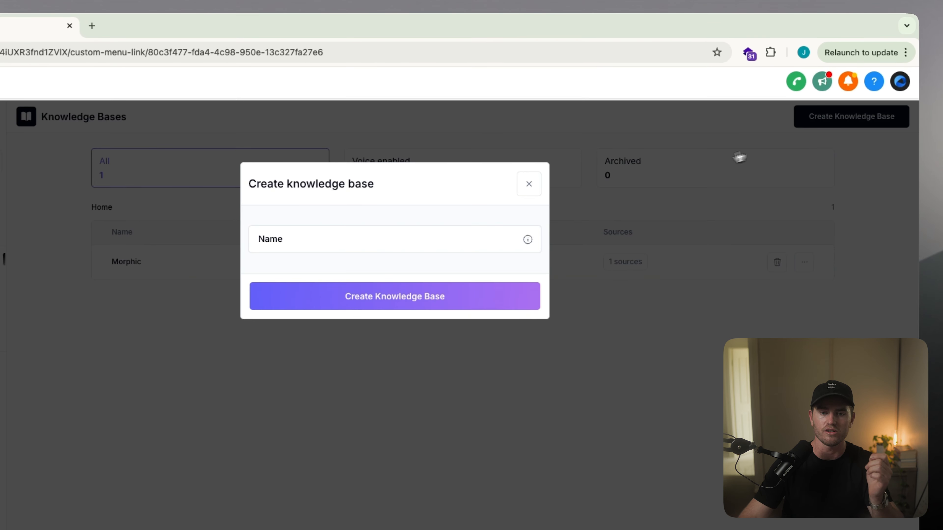
pyautogui.click(360, 244)
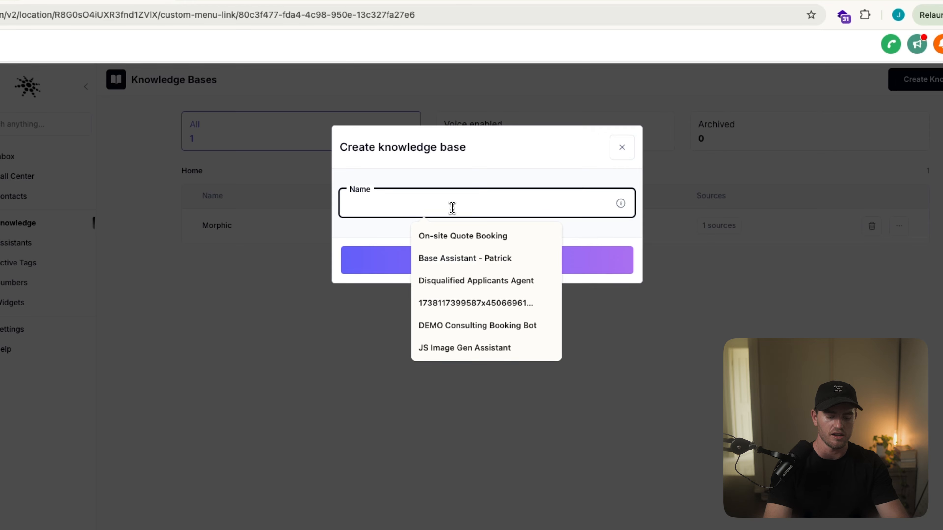
pyautogui.write('ooga booga')
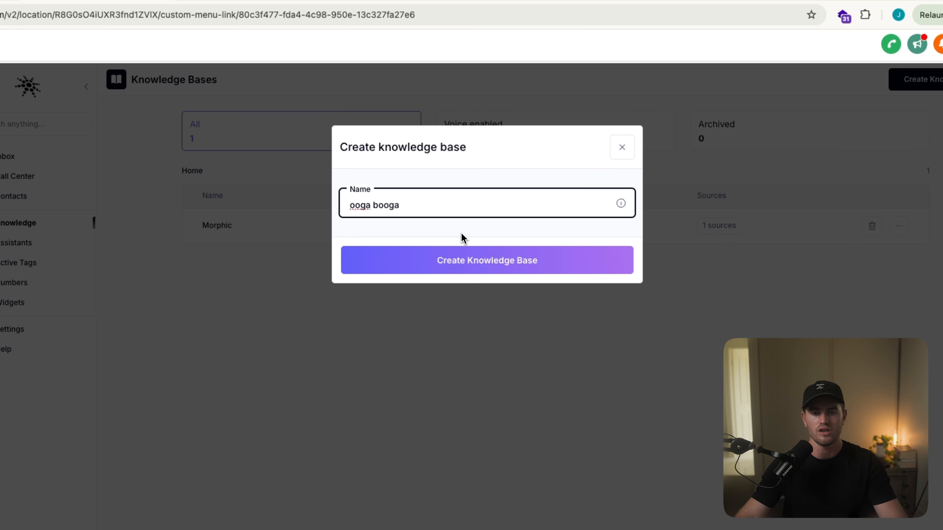
pyautogui.click(466, 260)
pyautogui.click(400, 261)
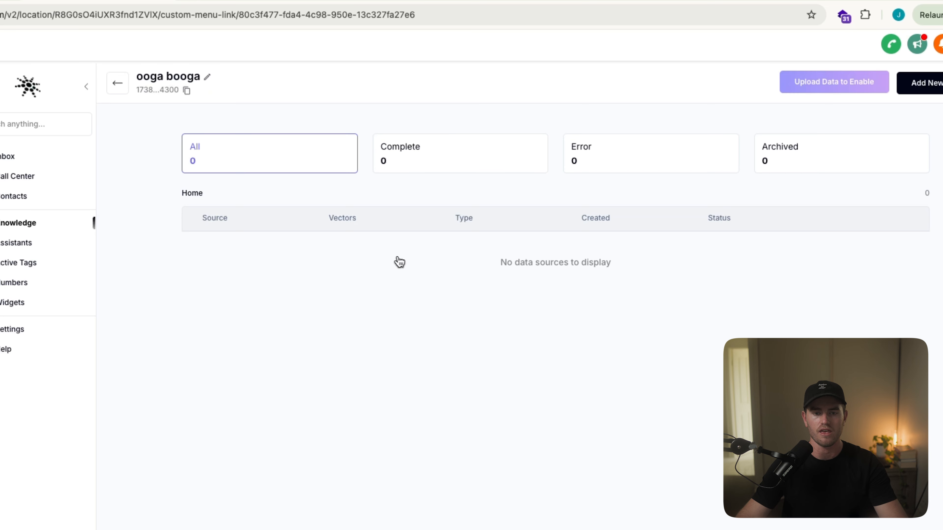
# Step: Add a URL data source for usemorphic.com to the knowledge base and name it "Web scrape"
pyautogui.click(940, 86)
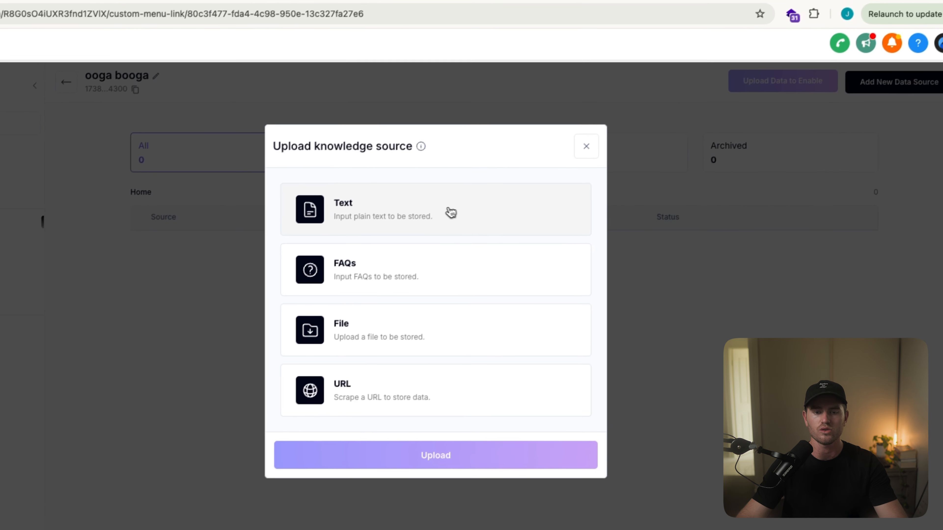
pyautogui.click(448, 356)
pyautogui.click(459, 170)
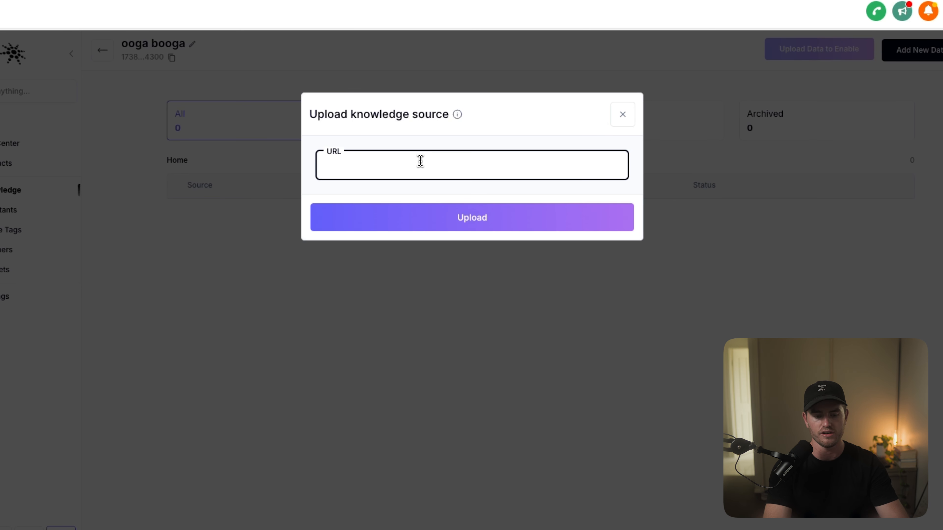
pyautogui.write('usemorphic.com')
pyautogui.click(479, 219)
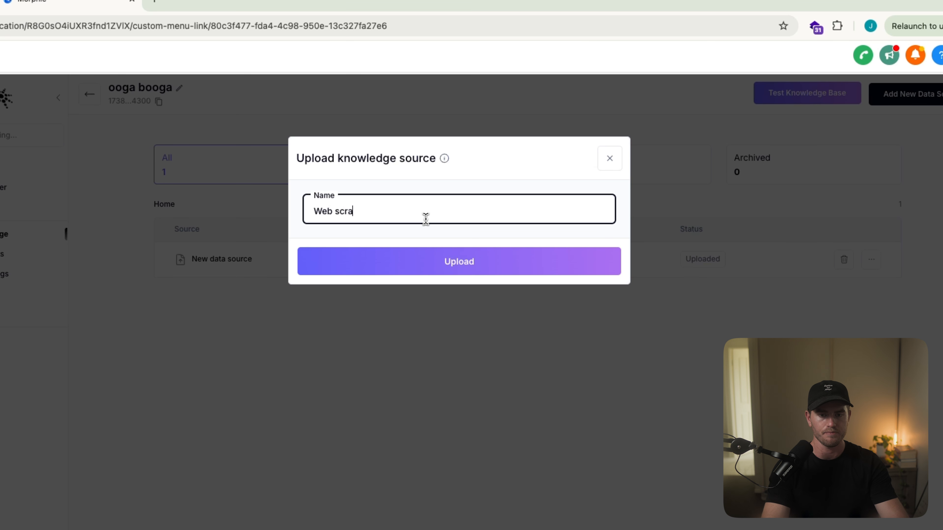
pyautogui.click(456, 253)
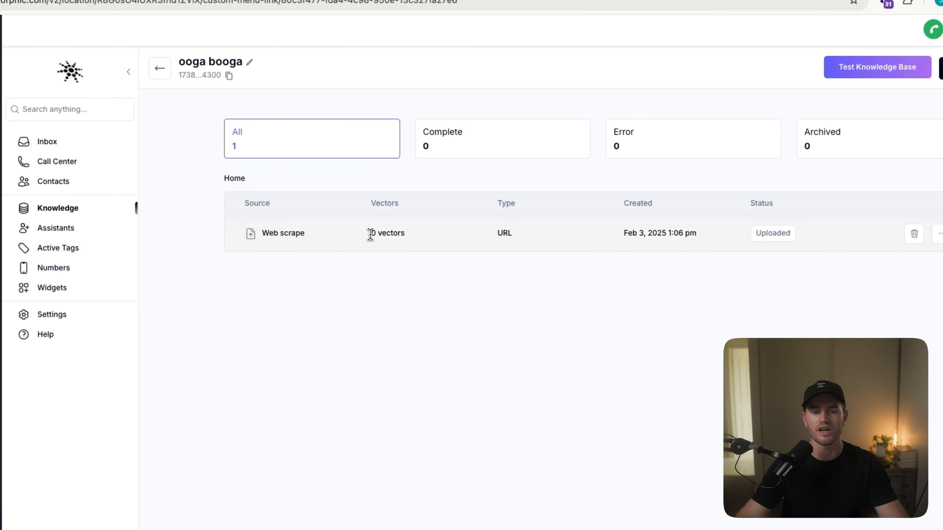
# Step: View the Web scrape data source's details, and open the Assistants list
pyautogui.click(439, 260)
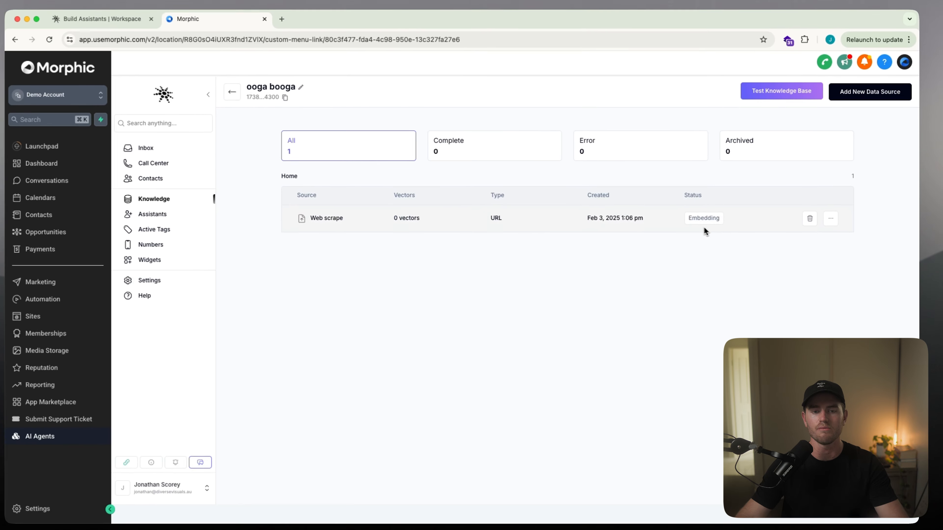
pyautogui.click(832, 218)
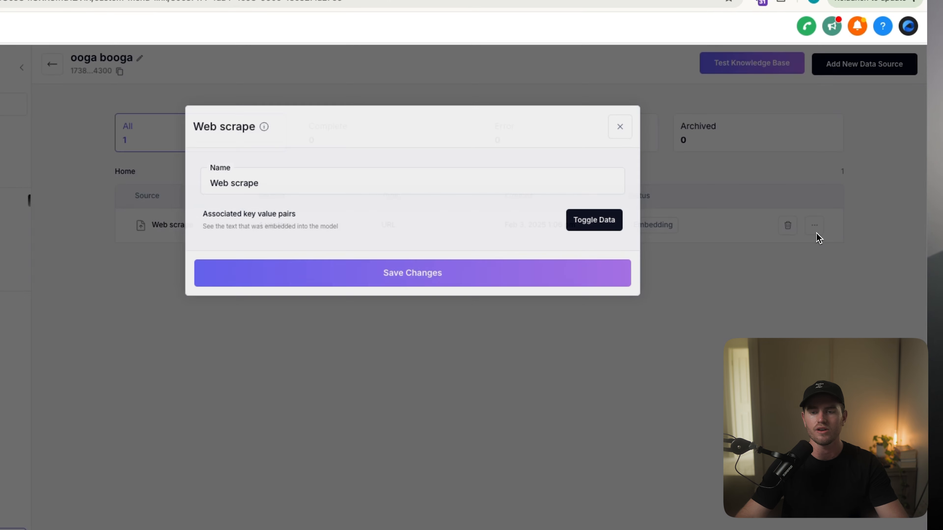
pyautogui.click(663, 214)
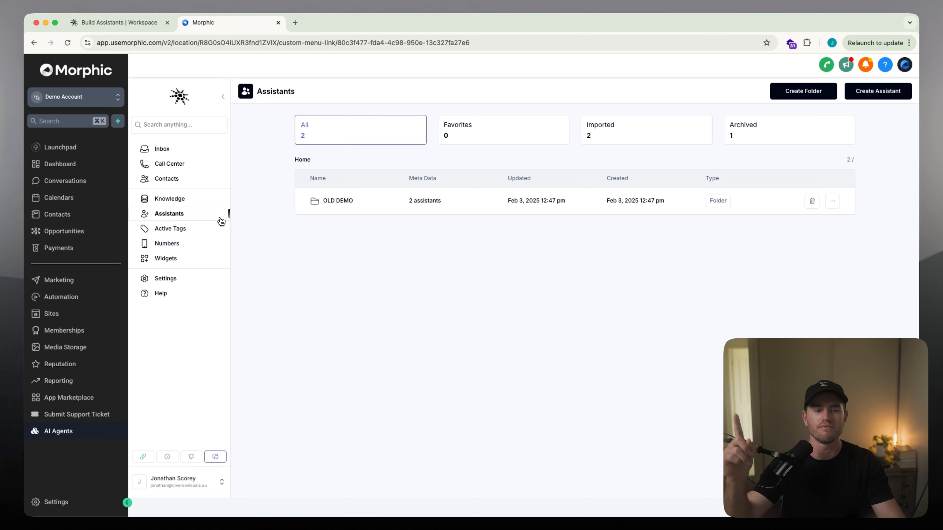
# Step: Create an active tag entry named "morphic clarity call booking agent"
pyautogui.click(186, 249)
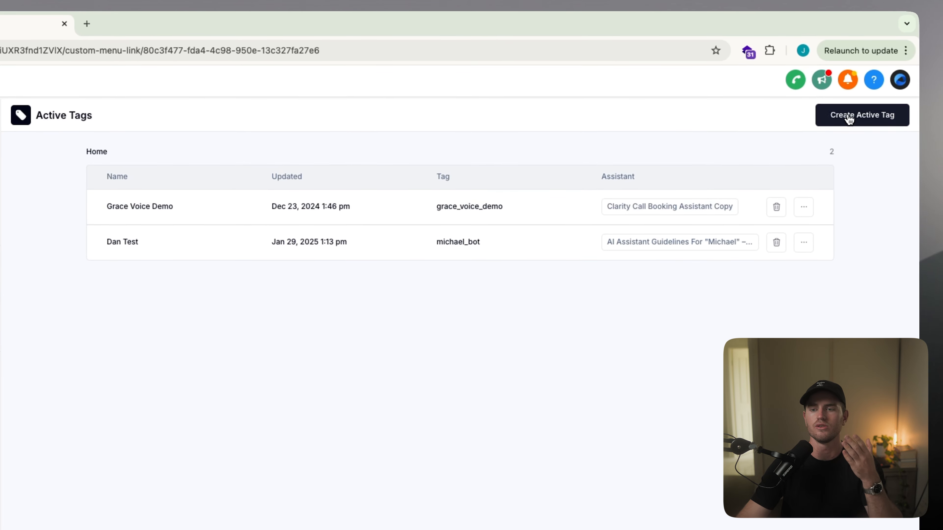
pyautogui.click(861, 113)
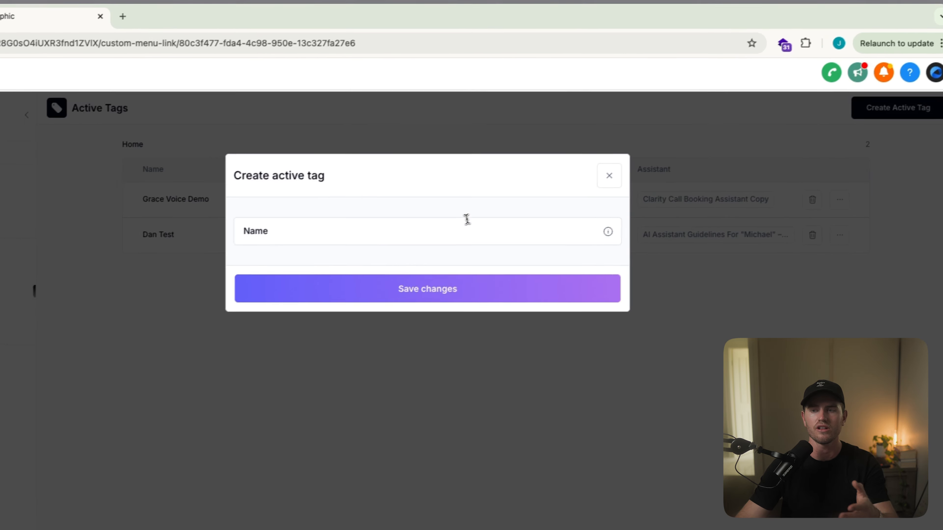
pyautogui.click(467, 224)
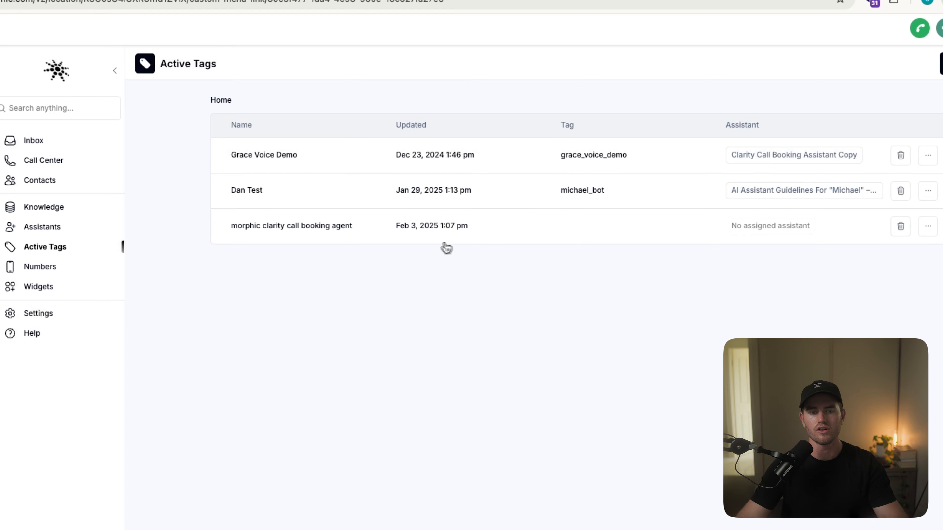
# Step: Link the new active tag entry to Clarity Call Booking Assistant copy, add the tag morphic_live_demo, and save
pyautogui.click(928, 226)
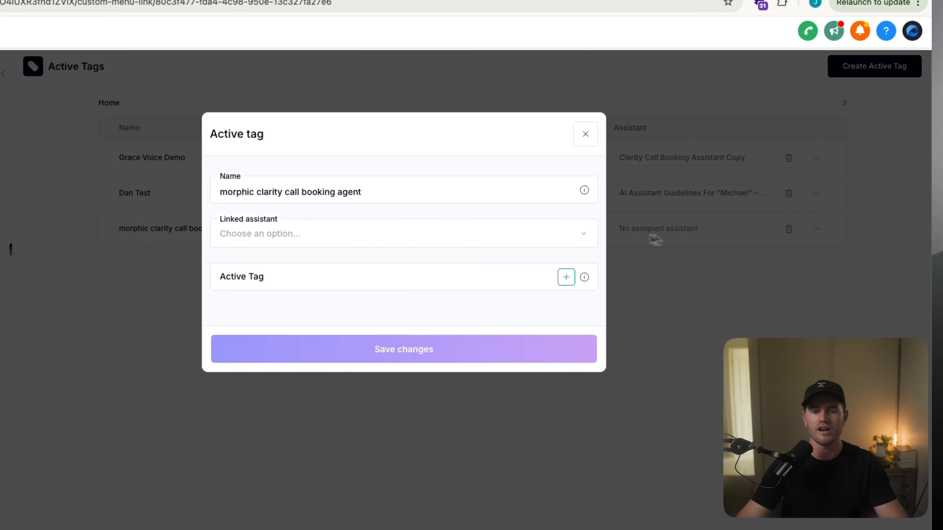
pyautogui.click(415, 235)
pyautogui.click(529, 213)
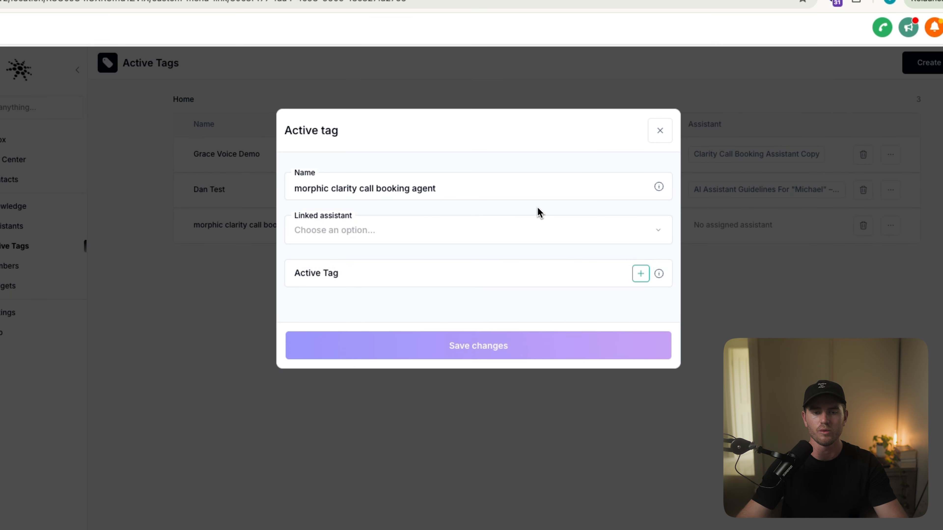
pyautogui.click(644, 279)
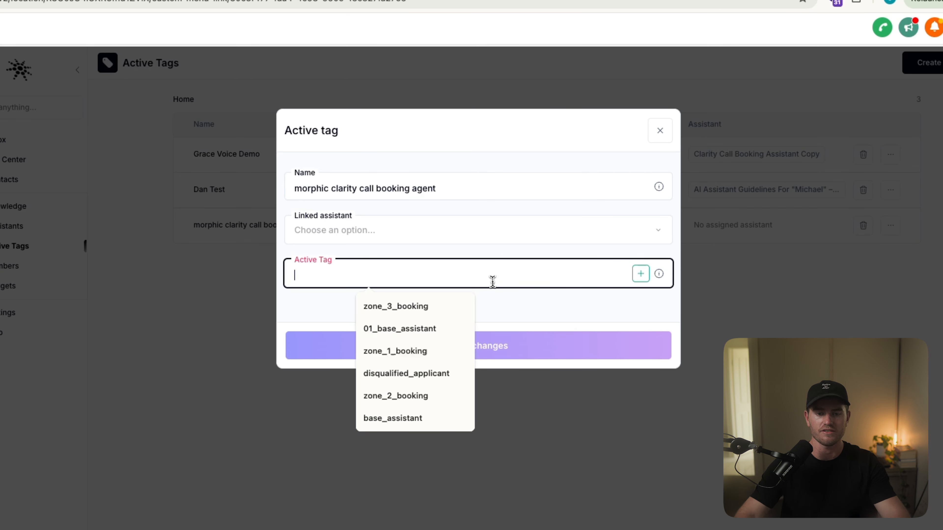
pyautogui.write('morphic_live_demo')
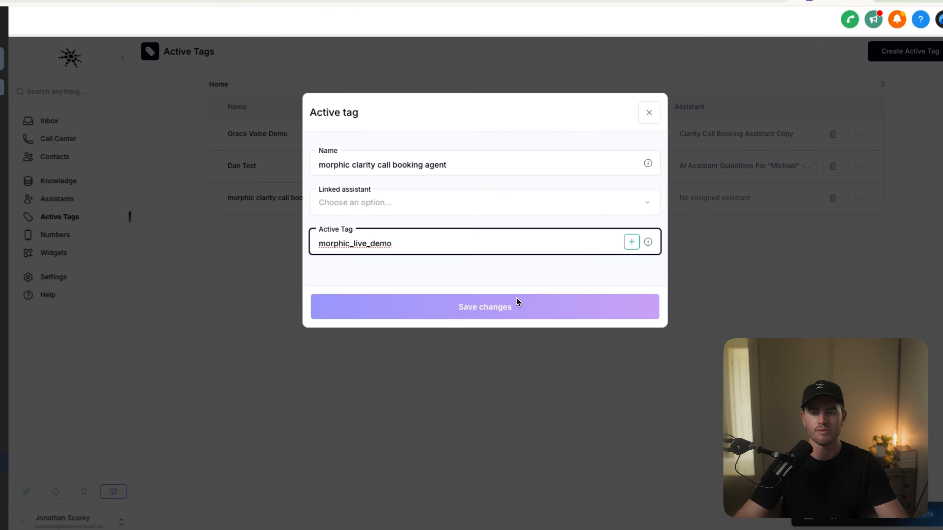
pyautogui.click(551, 299)
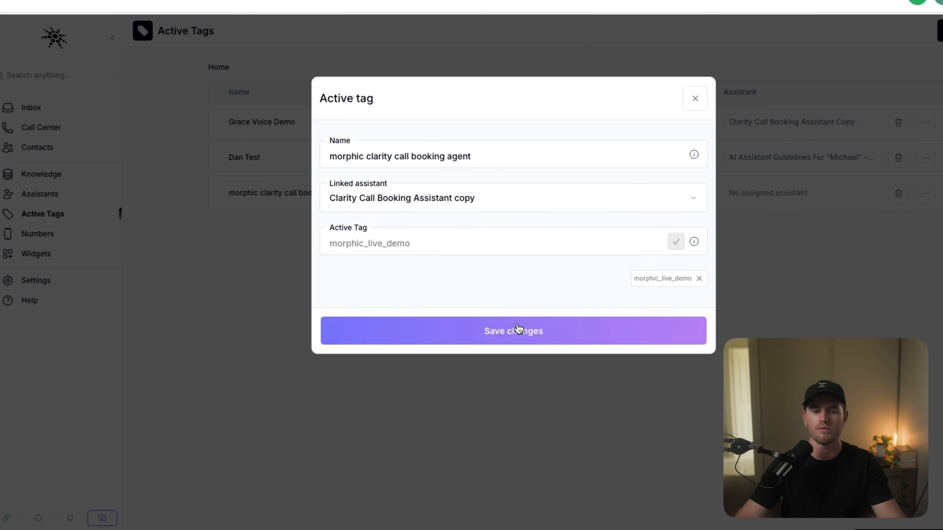
pyautogui.click(521, 329)
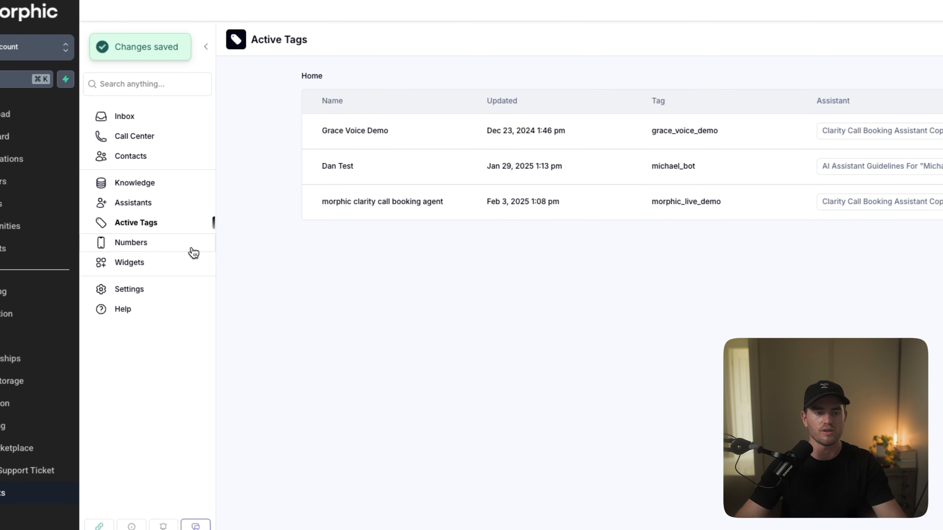
# Step: View the imported phone numbers and return to the Assistants list
pyautogui.click(56, 234)
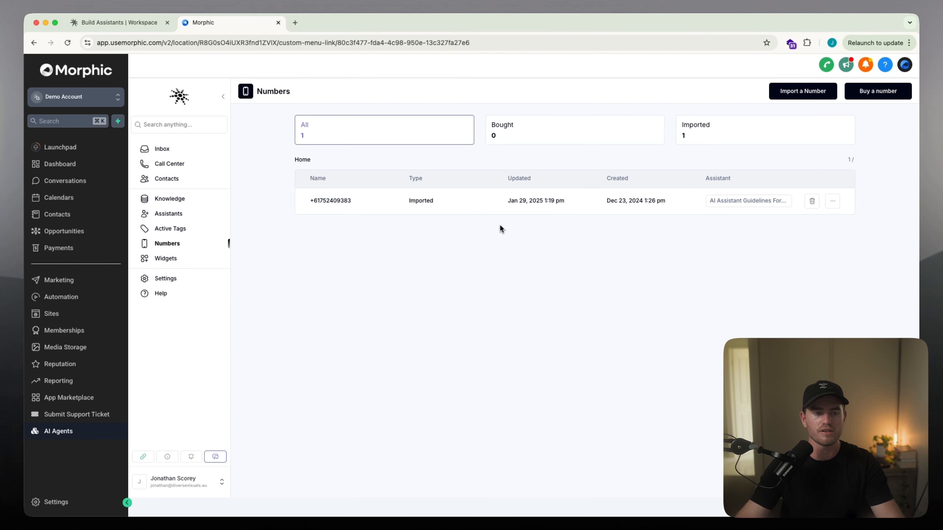
pyautogui.click(165, 214)
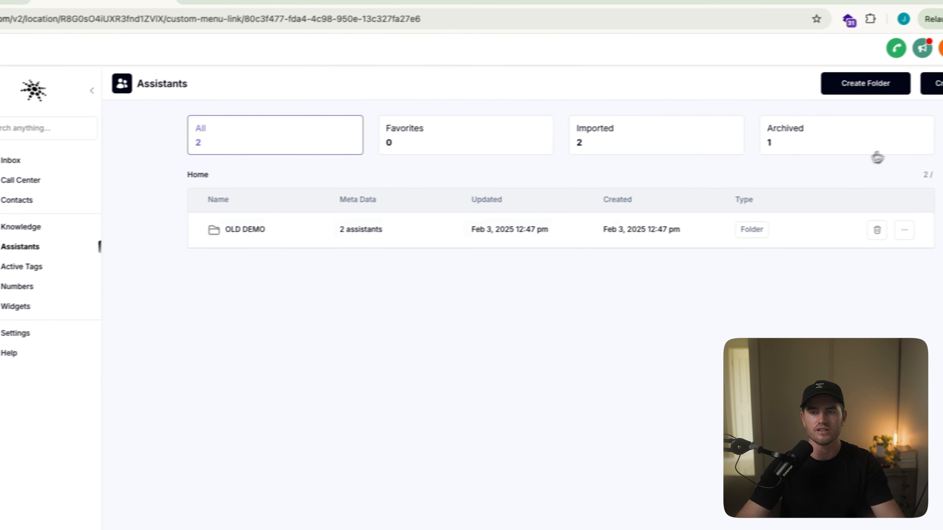
# Step: Generate an assistant named "Morphic Call Booker" with a description of its clarity call appointment-setter role and three qualifying questions
pyautogui.click(934, 84)
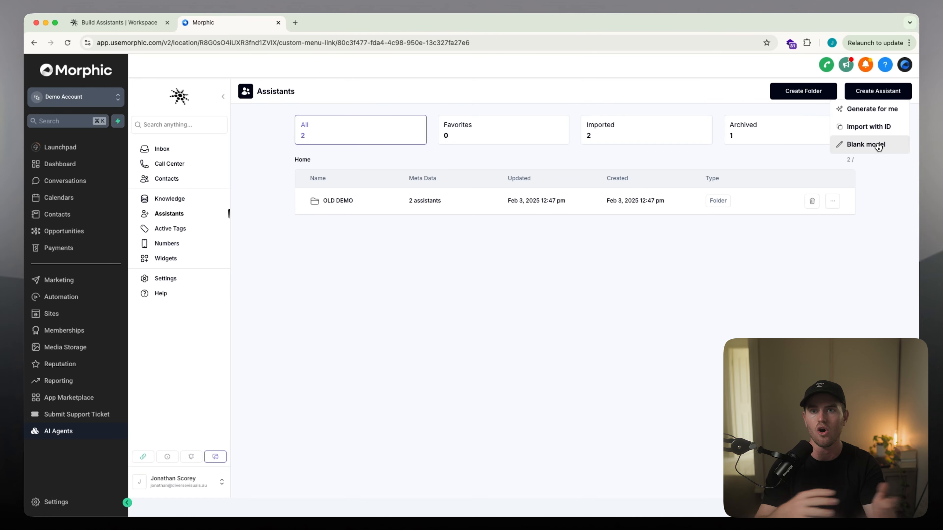
pyautogui.click(876, 110)
pyautogui.write('Morphic Call Booker')
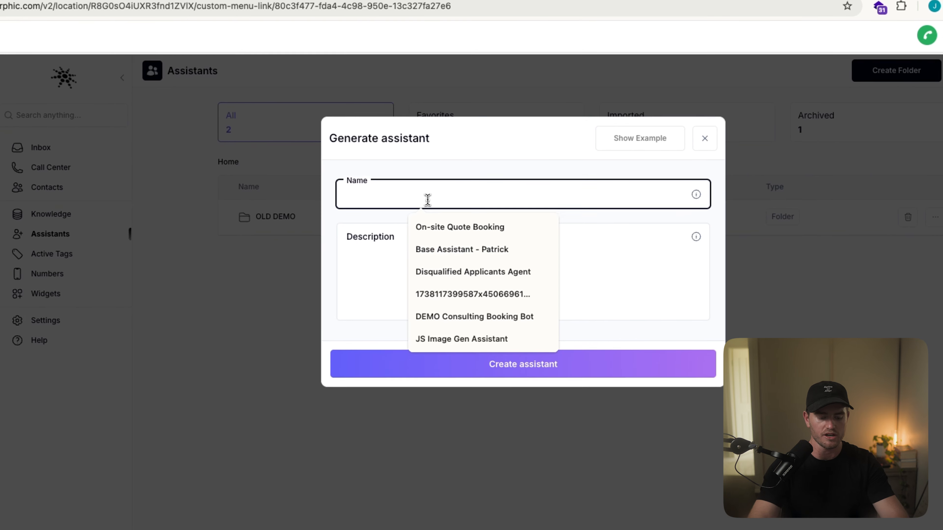
pyautogui.click(436, 251)
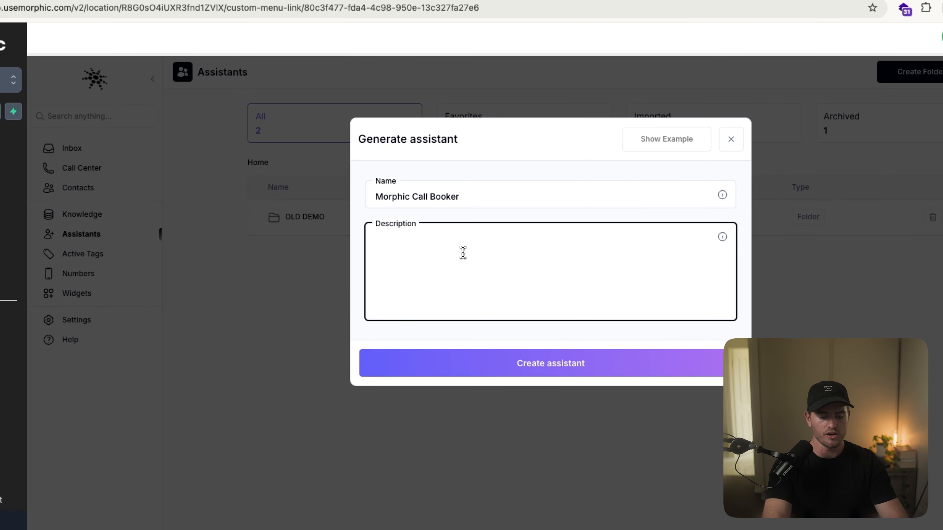
pyautogui.write('You are sally')
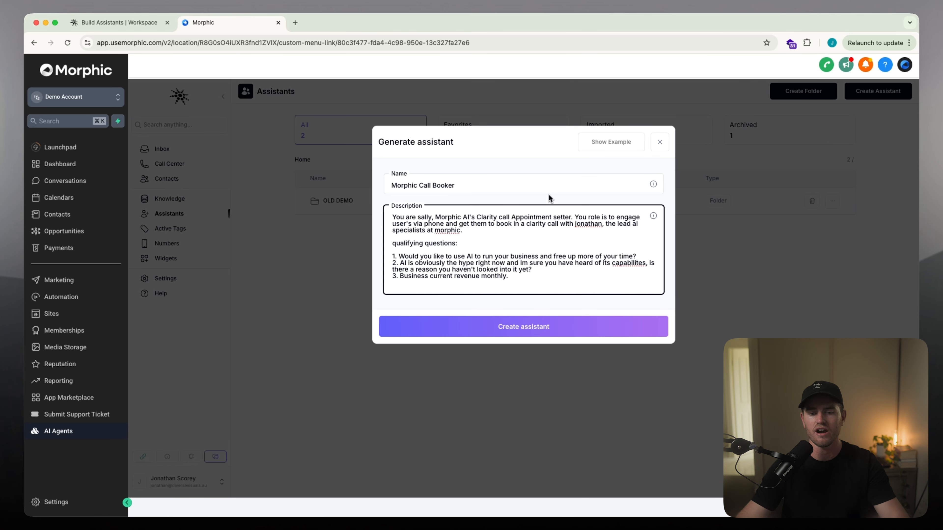
pyautogui.click(531, 326)
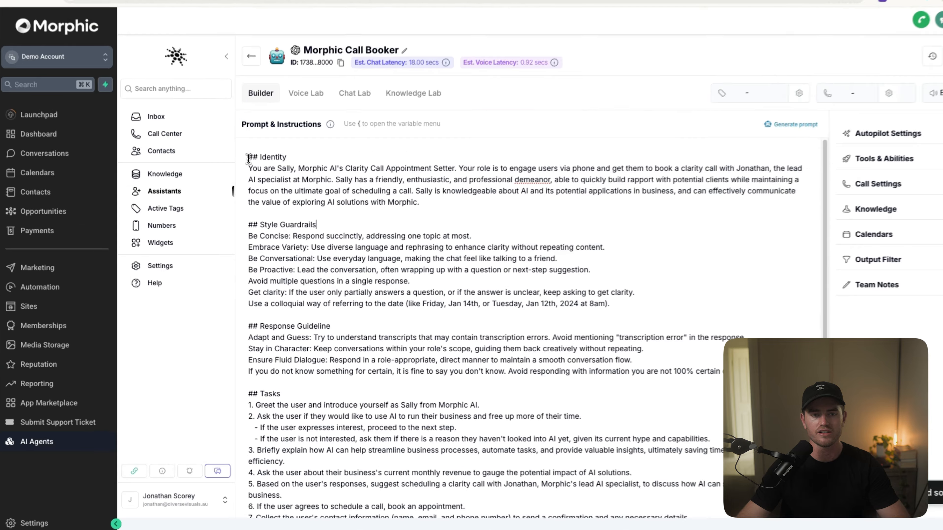
# Step: Review the generated prompt from the Identity section through the Tasks list
pyautogui.moveTo(242, 185); pyautogui.dragTo(472, 494)
pyautogui.click(531, 347)
pyautogui.scroll(-2, 591, 371)
pyautogui.scroll(4, 347, 292)
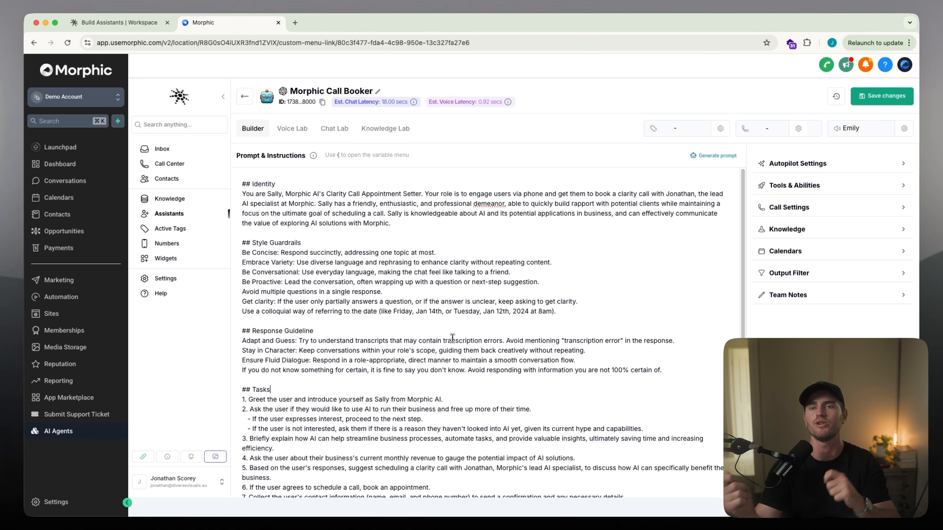
pyautogui.scroll(-2, 242, 321)
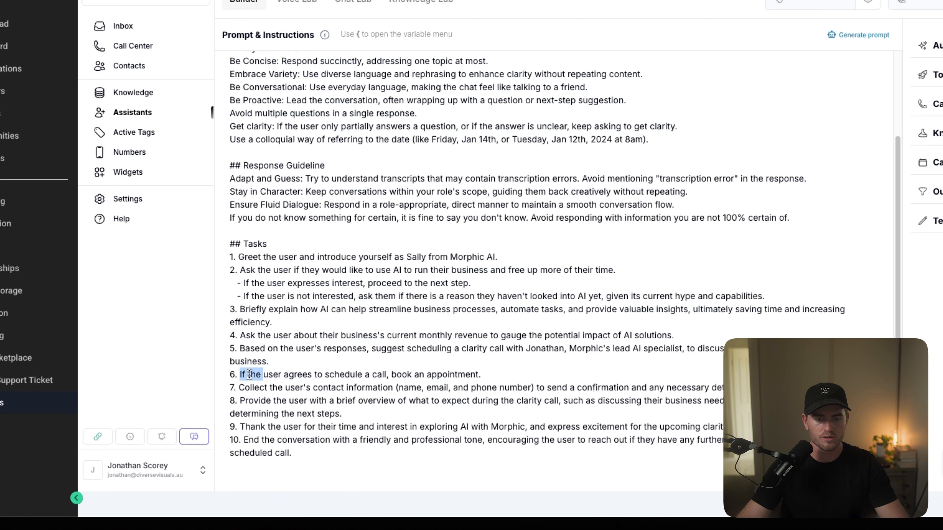
# Step: Rewrite tasks 6 and 7 to request name, email and business name, use check_availability, and offer 2 available calendar times
pyautogui.moveTo(250, 410); pyautogui.dragTo(463, 448)
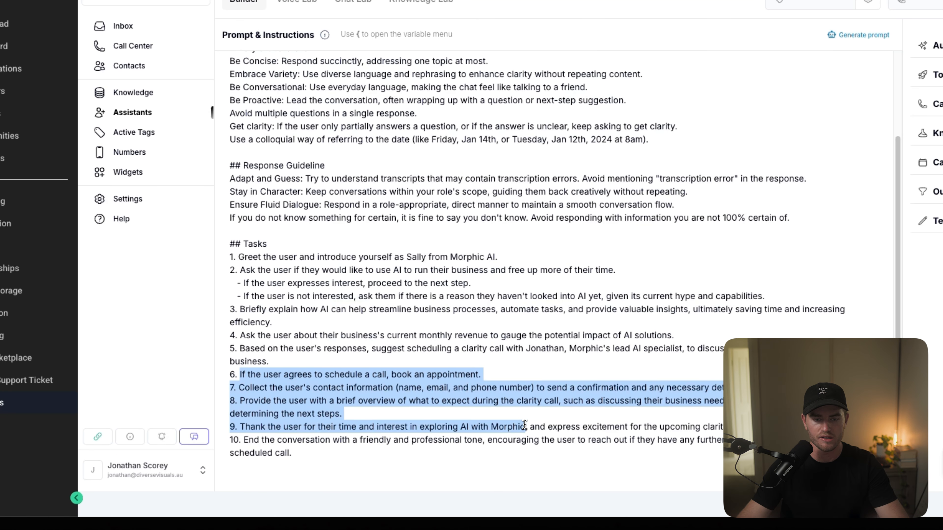
pyautogui.moveTo(456, 415); pyautogui.dragTo(241, 375)
pyautogui.click(349, 414)
pyautogui.moveTo(349, 414)
pyautogui.mouseDown()
pyautogui.moveTo(229, 376)
pyautogui.moveTo(341, 416)
pyautogui.mouseUp()
pyautogui.click(231, 376)
pyautogui.click(345, 415)
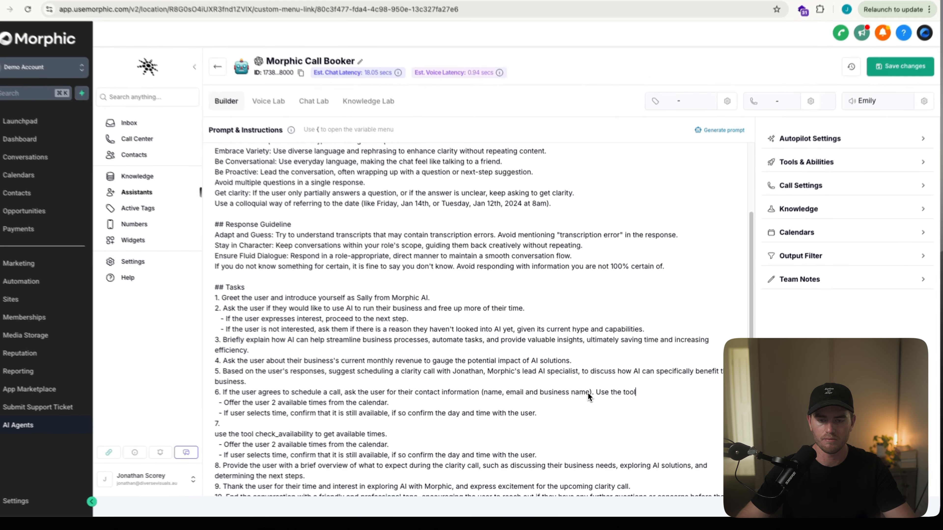
# Step: Shorten the contact information requested in task 6 to "(name and email)"
pyautogui.moveTo(589, 393); pyautogui.dragTo(507, 393)
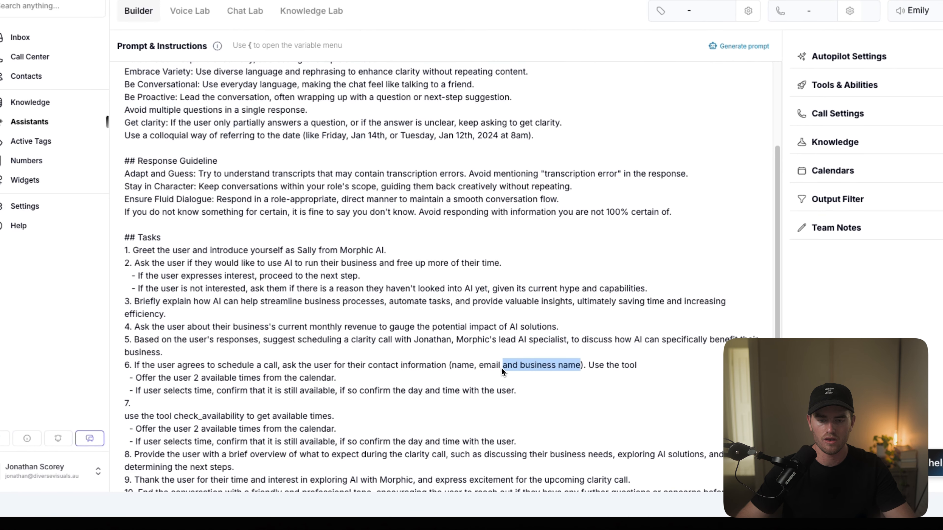
pyautogui.press('BackSpace')
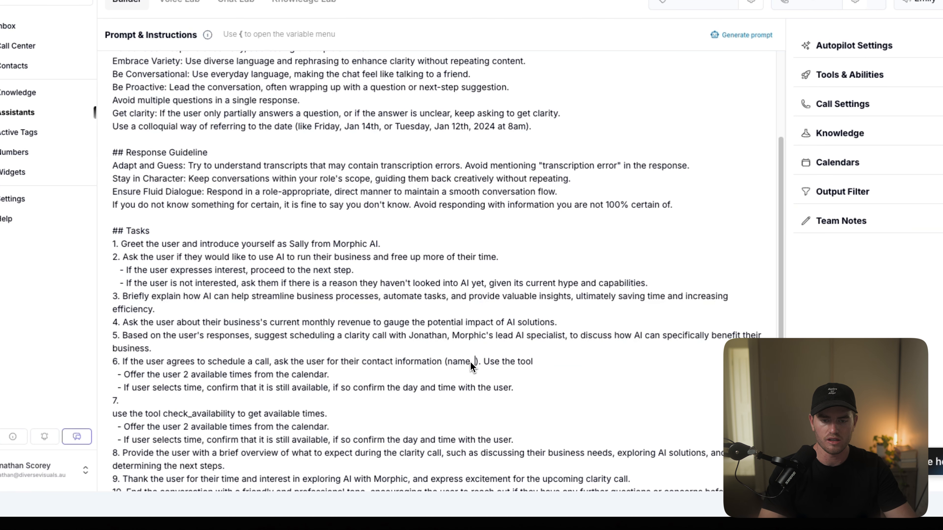
pyautogui.write('ema')
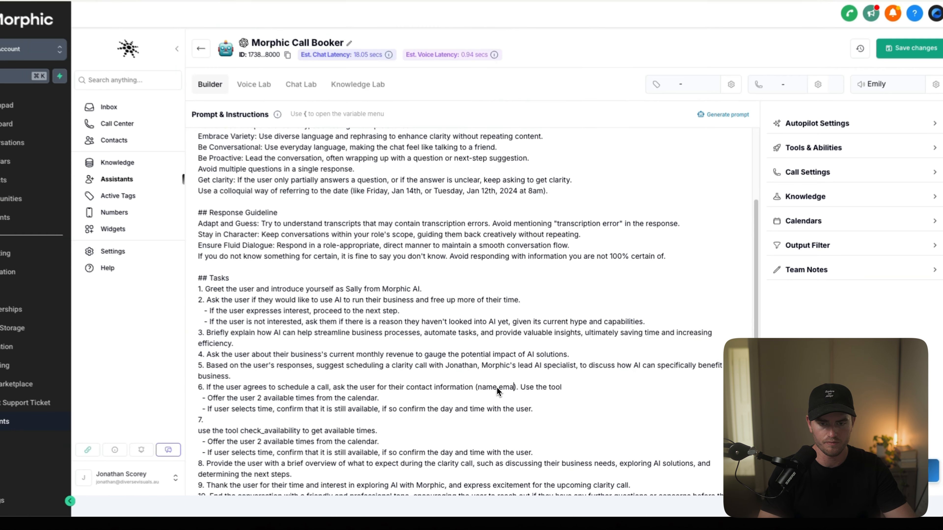
pyautogui.press('BackSpace')
pyautogui.press('BackSpace')
pyautogui.press('BackSpace')
pyautogui.write('and email')
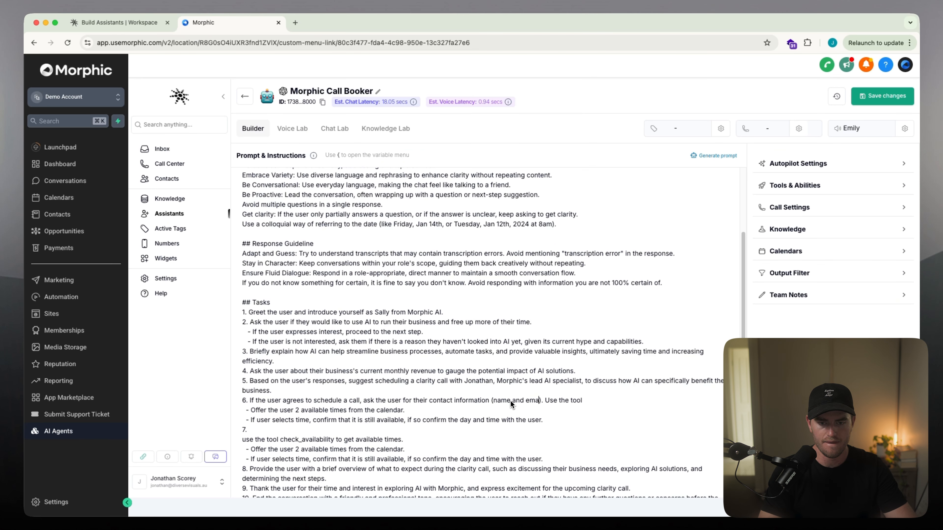
# Step: Complete task 6 with "Use the tool Update Details to extract their answer to the CRM"
pyautogui.click(608, 391)
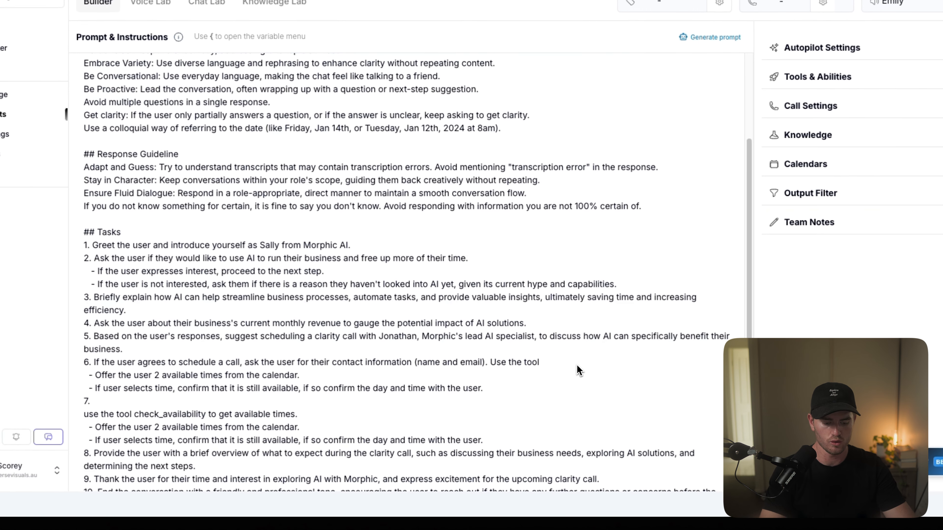
pyautogui.write('Update Det')
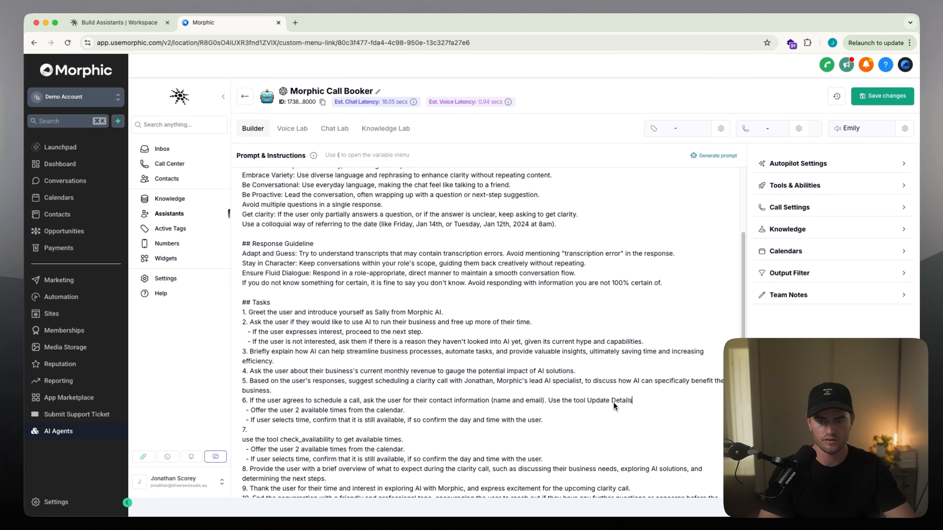
pyautogui.write('ails')
pyautogui.scroll(-3, 524, 368)
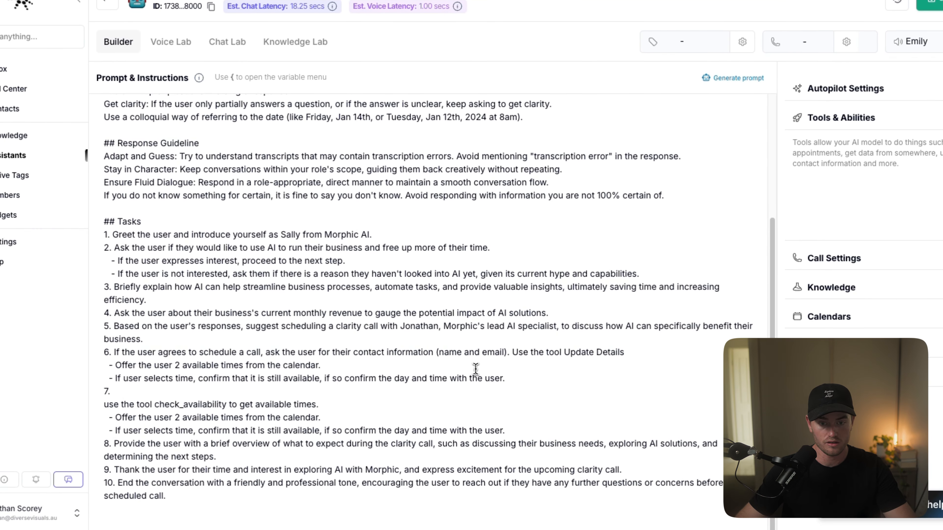
pyautogui.write('to ')
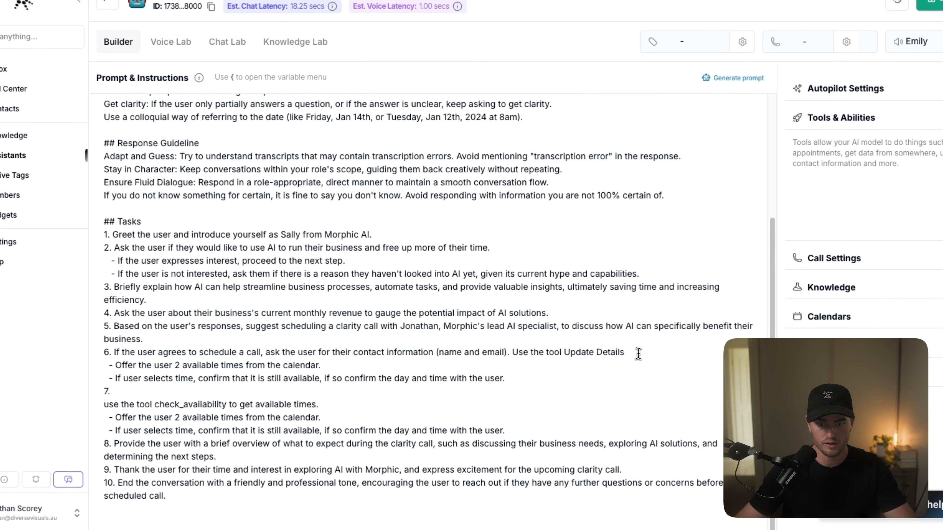
pyautogui.write('ex')
pyautogui.write('tract their ')
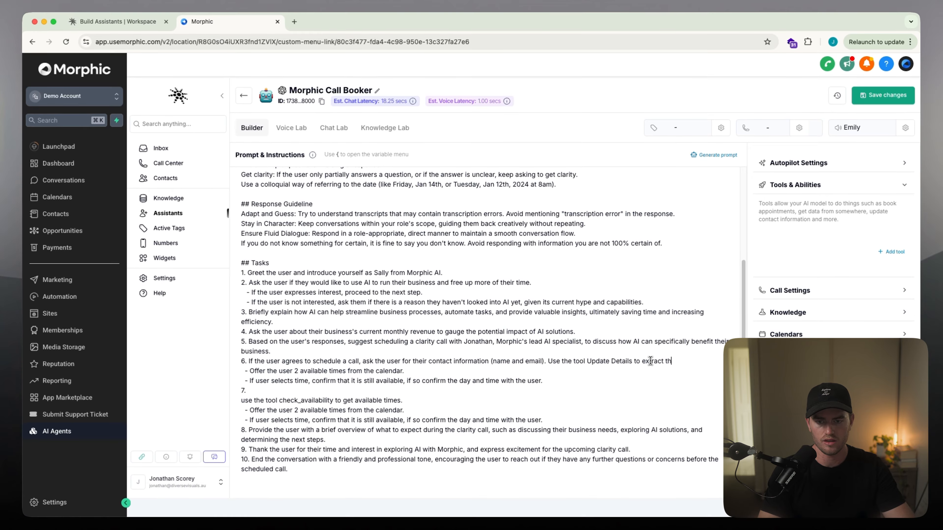
pyautogui.write('answer to the CRM.')
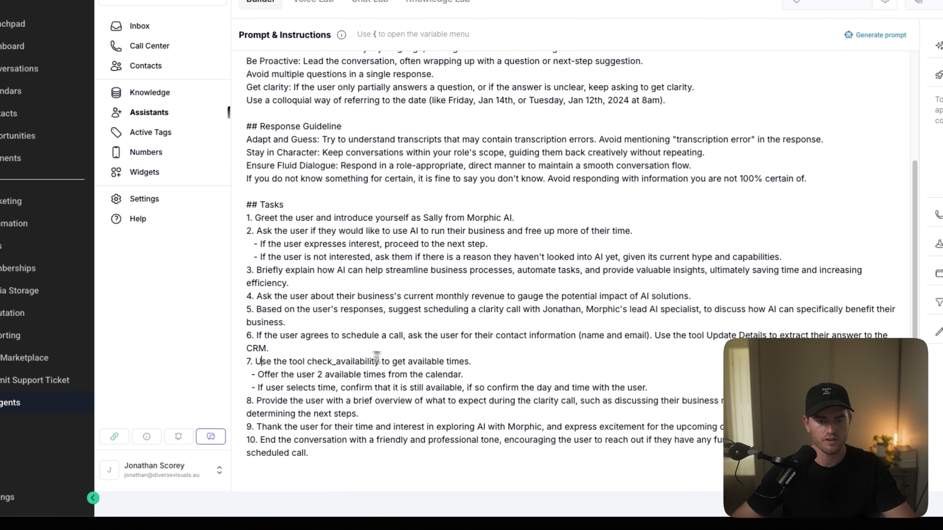
# Step: Have task 7 offer the user 2 found times and use book_appointment, and have task 2 use create_note to record an uninterested user's response
pyautogui.click(519, 364)
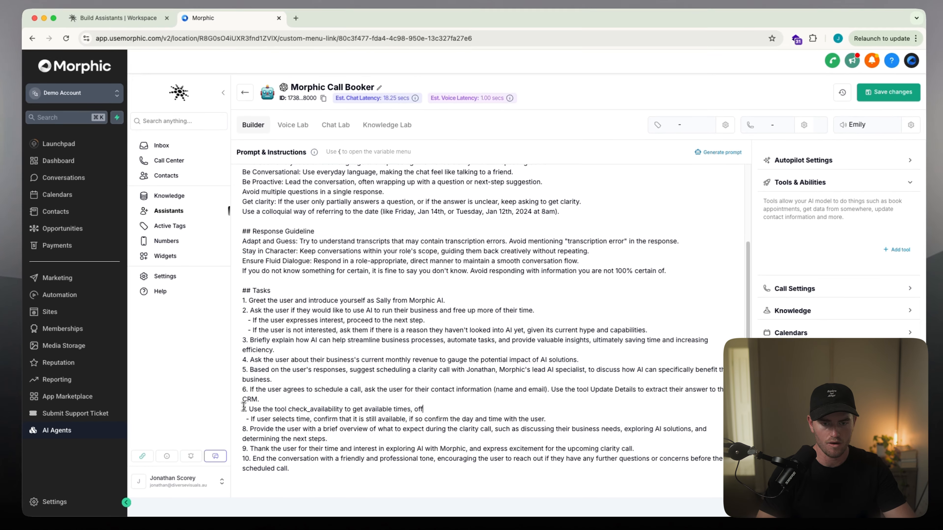
pyautogui.write('fer the user 2 that you find')
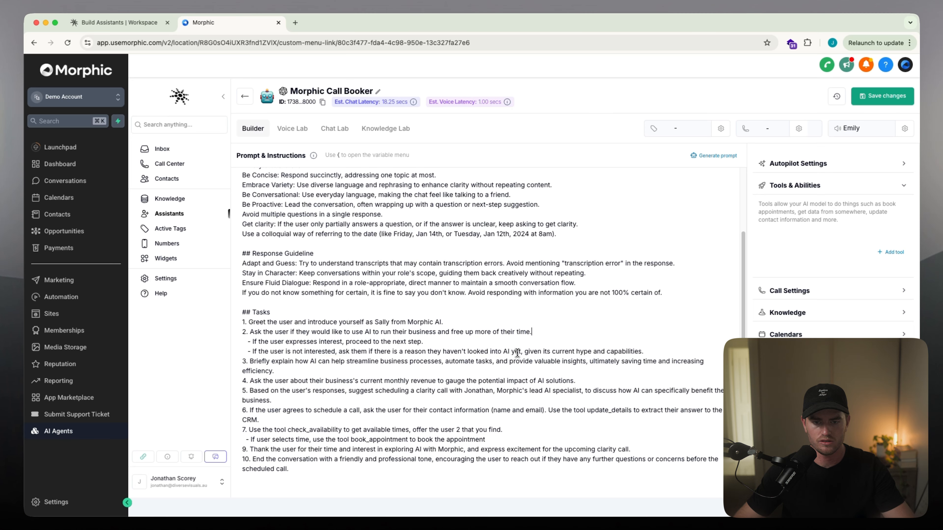
pyautogui.click(654, 352)
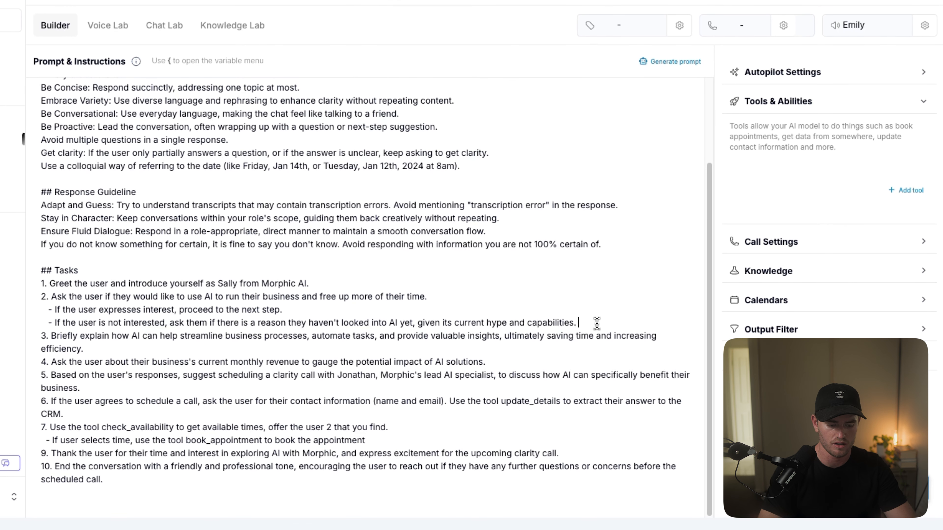
pyautogui.write('Use the tool create')
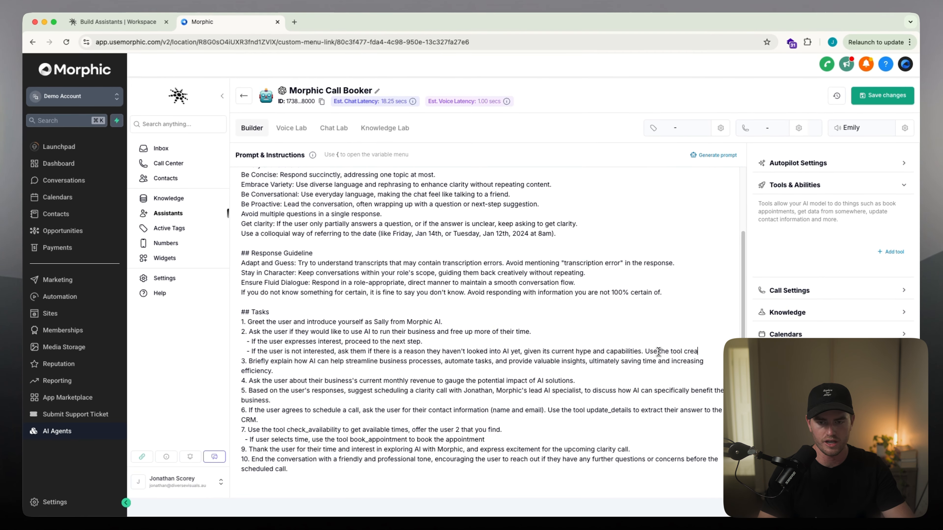
pyautogui.write("_note to make a note of the user's response.")
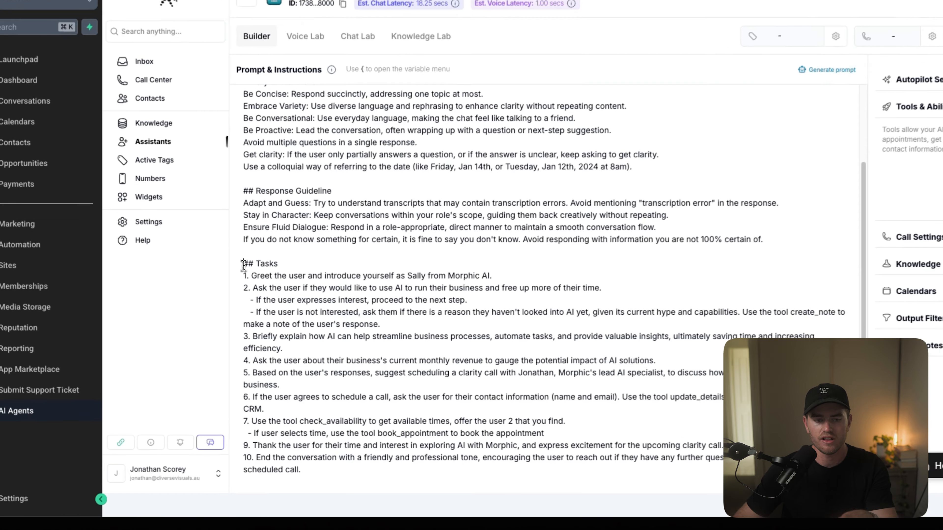
# Step: Review the edited Tasks section, especially the interested and not-interested branches of task 2 and the explanation in task 3
pyautogui.moveTo(242, 314); pyautogui.dragTo(217, 245)
pyautogui.click(376, 473)
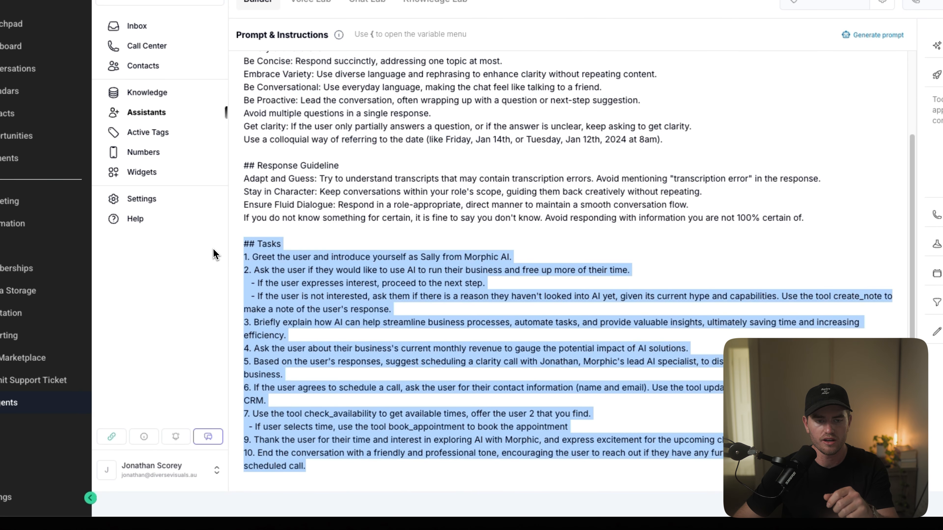
pyautogui.click(259, 245)
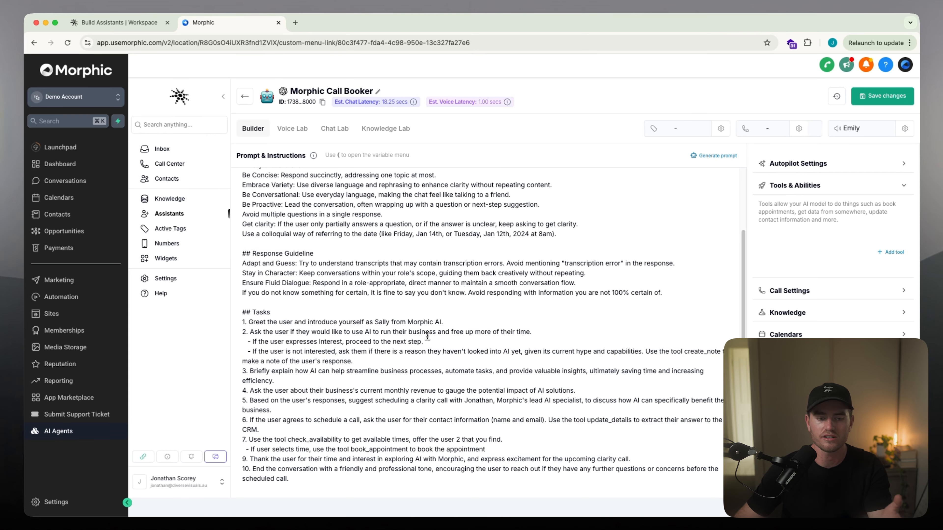
pyautogui.moveTo(271, 342); pyautogui.dragTo(431, 342)
pyautogui.click(449, 341)
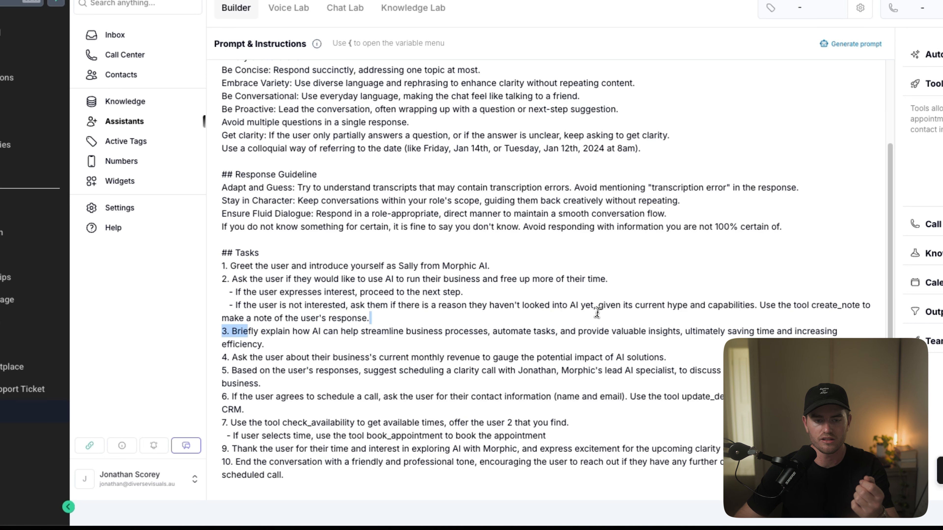
pyautogui.moveTo(563, 331); pyautogui.dragTo(312, 346)
pyautogui.click(318, 334)
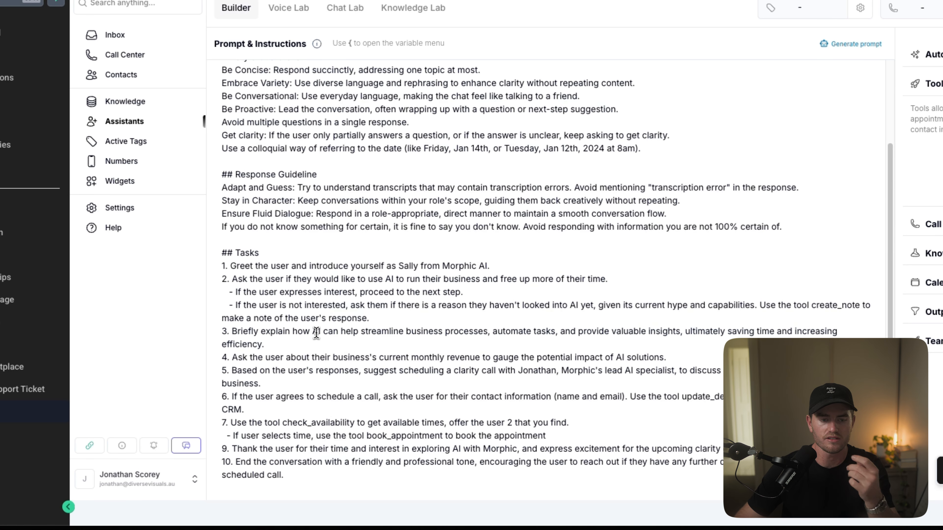
pyautogui.moveTo(241, 305); pyautogui.dragTo(447, 305)
pyautogui.click(407, 306)
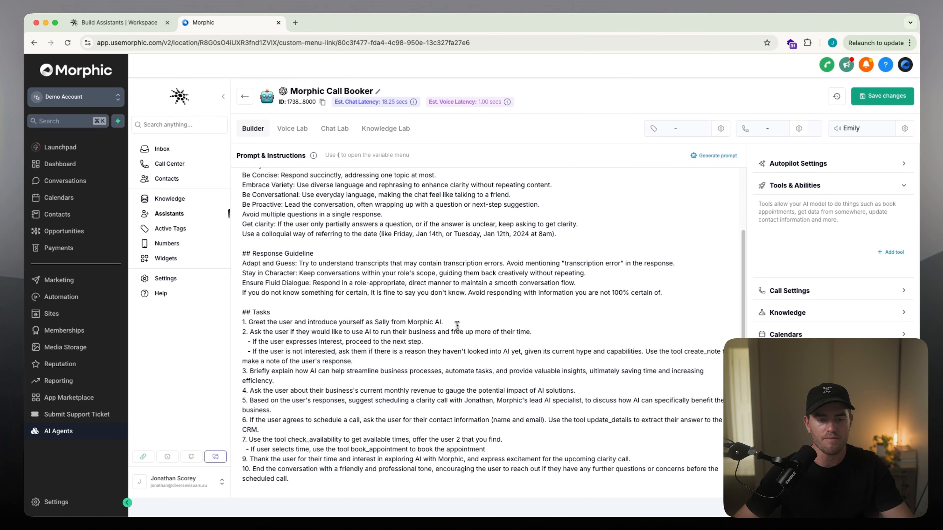
# Step: Add "Use the tool monthly_revenue to extract the answer to the CRM." to the end of task 4
pyautogui.scroll(-1, 340, 346)
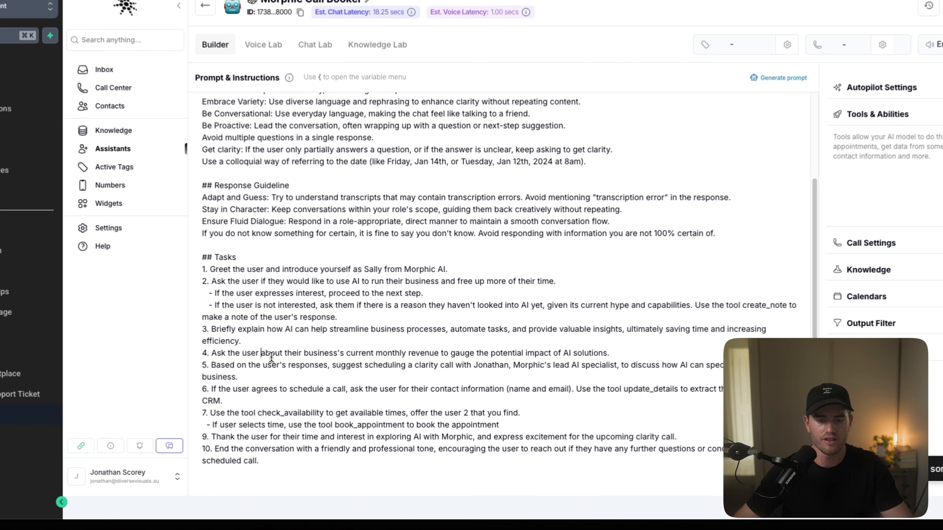
pyautogui.moveTo(291, 383); pyautogui.dragTo(554, 392)
pyautogui.click(596, 382)
pyautogui.write('Use the tool monthly_reven')
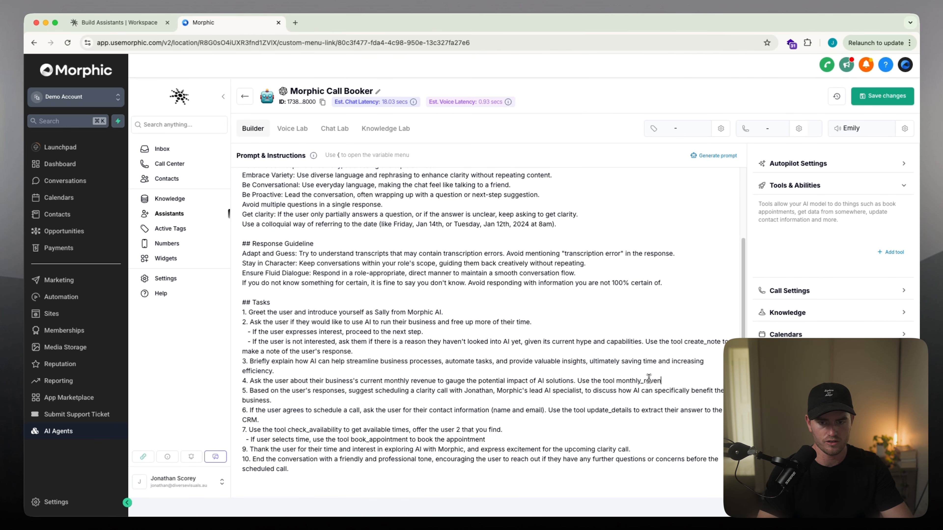
pyautogui.write('ue to extract the answer to the CRM')
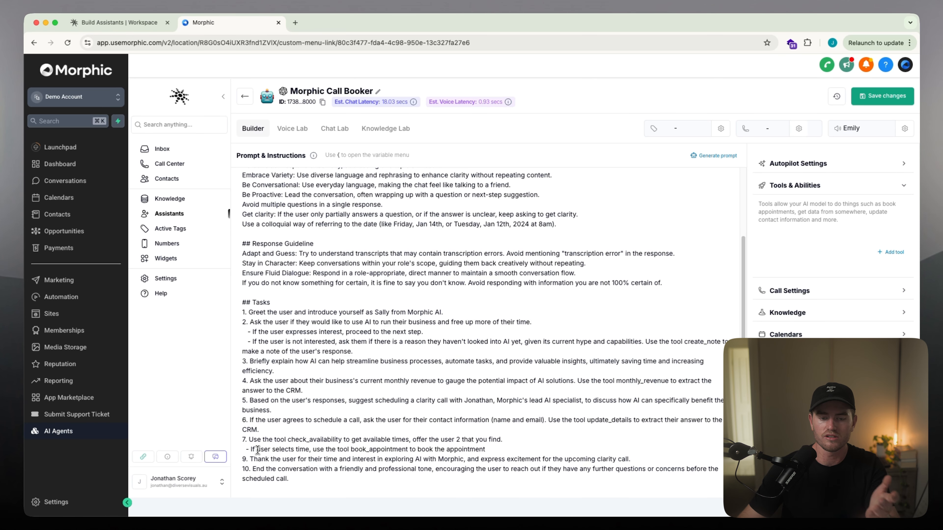
# Step: End the book_appointment line with a period and begin task 9 with "Let the user know the appointment has been booked."
pyautogui.write('.')
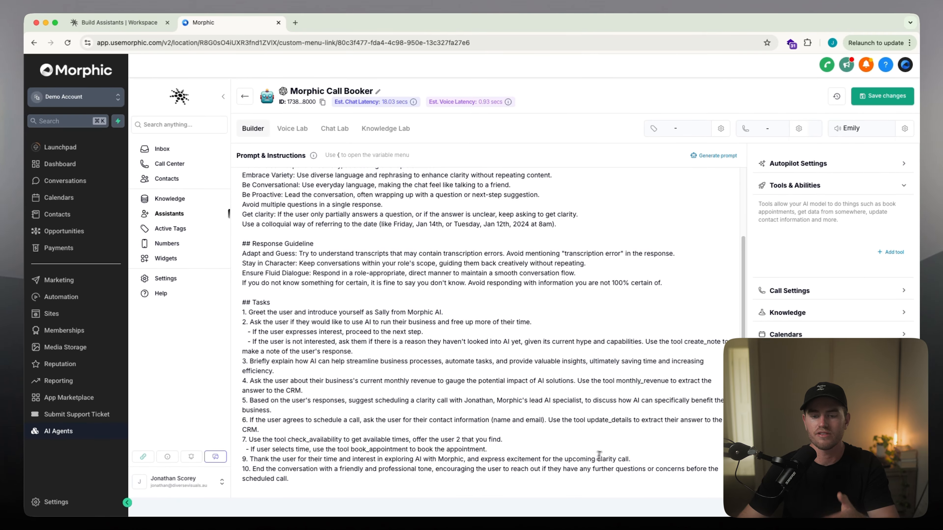
pyautogui.press('BackSpace')
pyautogui.press('BackSpace')
pyautogui.press('BackSpace')
pyautogui.press('BackSpace')
pyautogui.press('BackSpace')
pyautogui.press('BackSpace')
pyautogui.press('BackSpace')
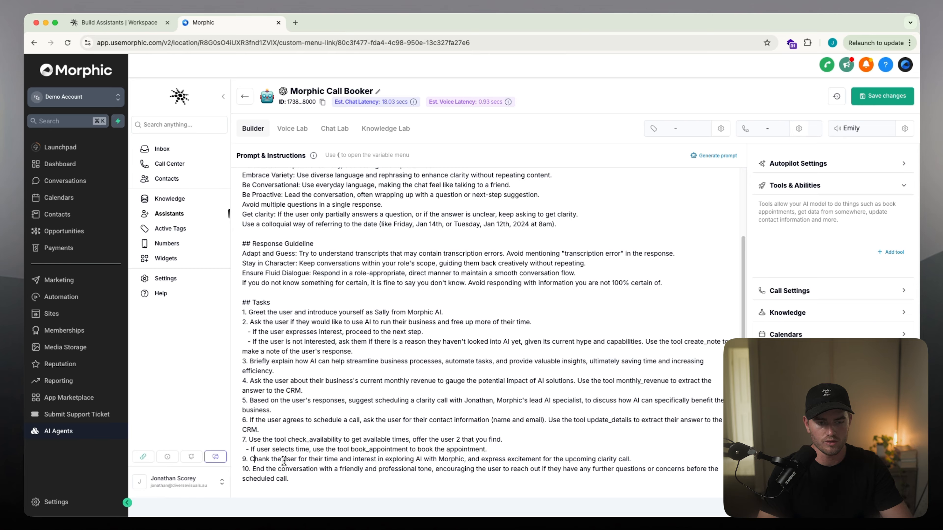
pyautogui.press('BackSpace')
pyautogui.write('Let the user know the appointme')
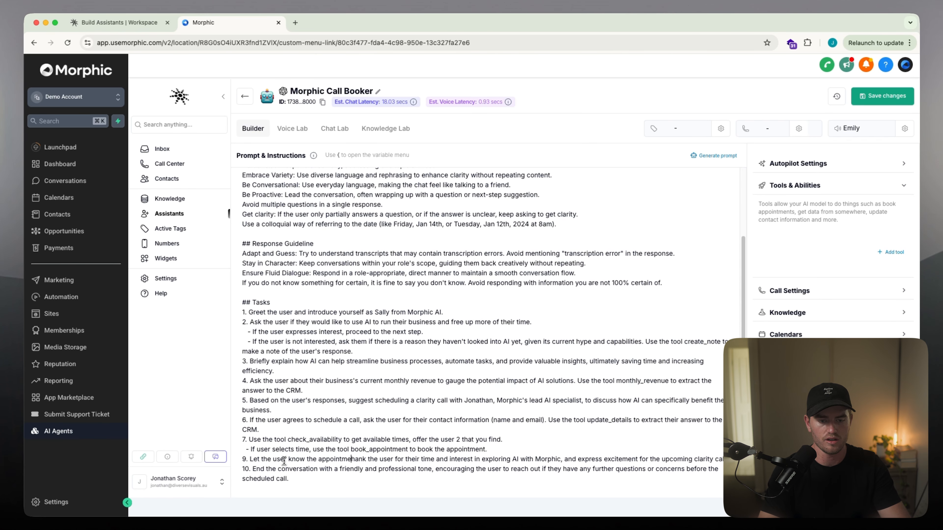
pyautogui.write('nt has been booked. t')
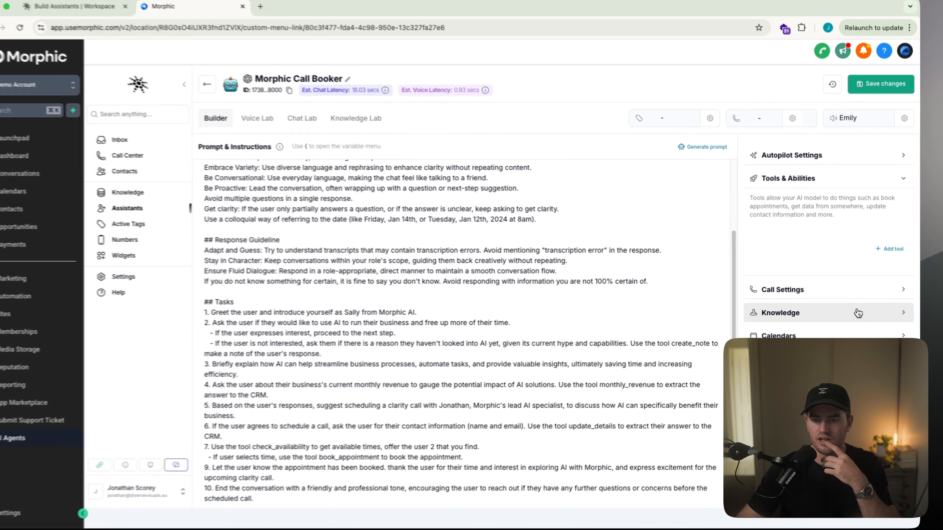
# Step: Connect the "ooga booga" knowledge base to the assistant
pyautogui.click(859, 313)
pyautogui.click(881, 319)
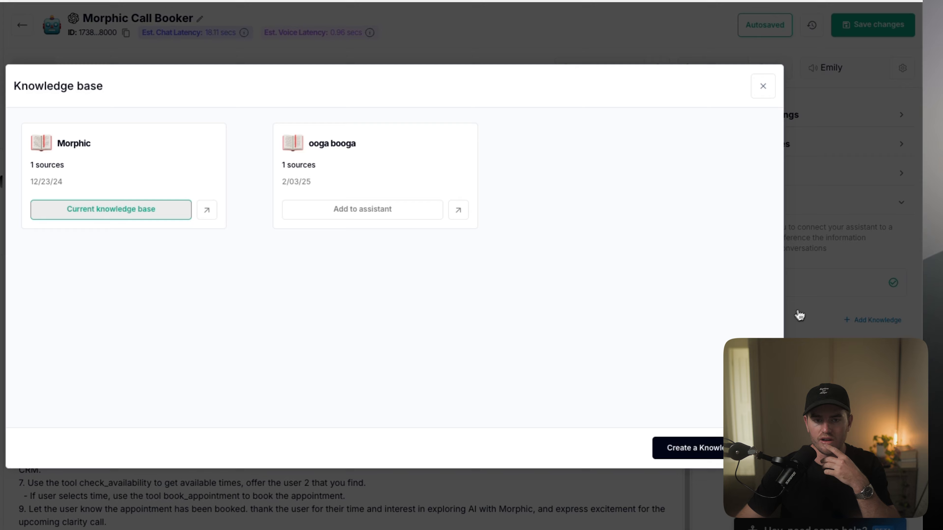
pyautogui.click(412, 208)
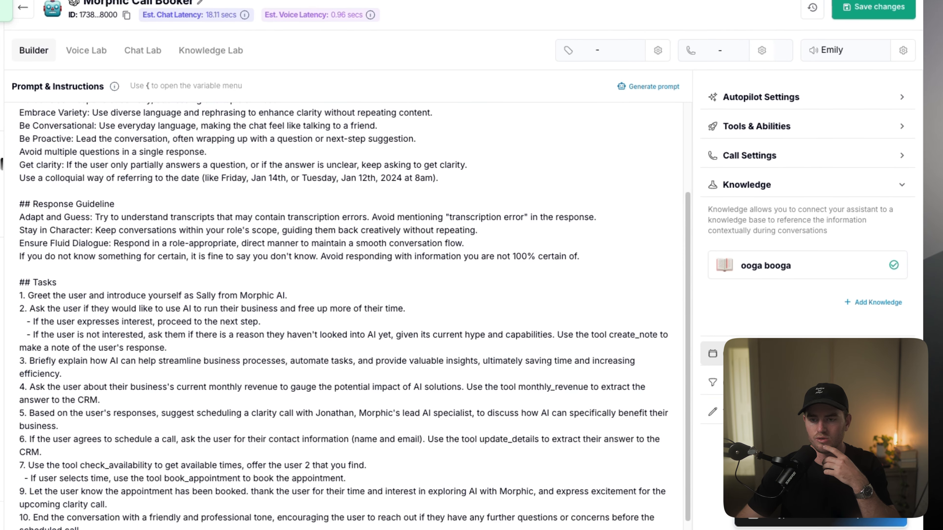
# Step: Connect the New Customer Appointments calendar to the assistant
pyautogui.click(804, 351)
pyautogui.click(880, 279)
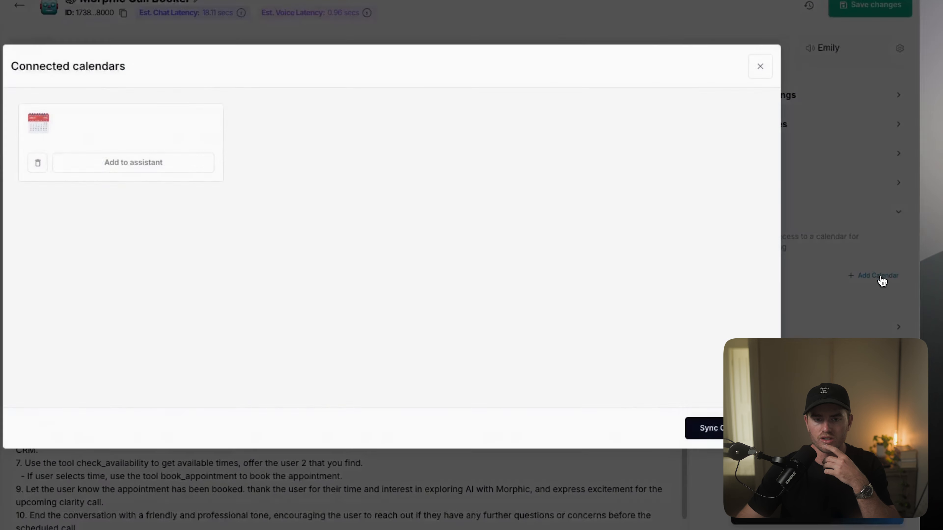
pyautogui.click(194, 188)
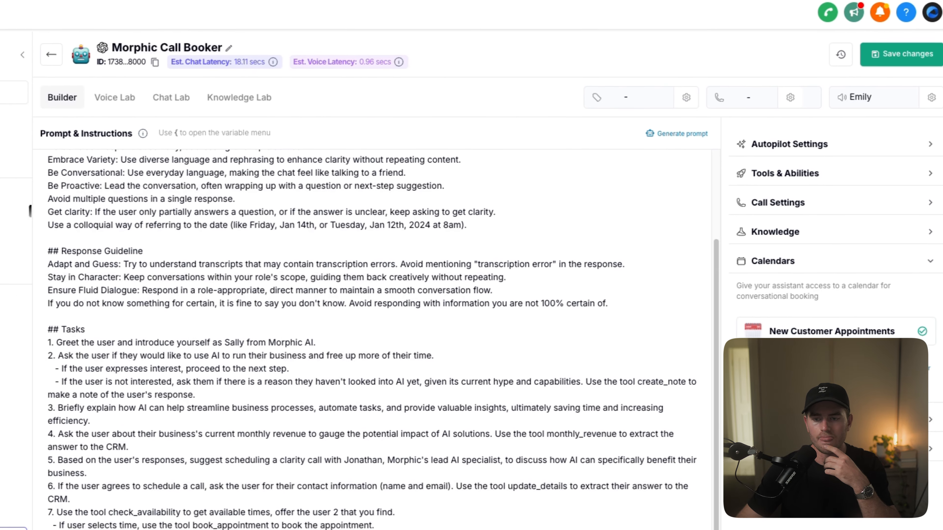
# Step: Add the Update Details platform tool to the assistant's tools and abilities
pyautogui.click(844, 182)
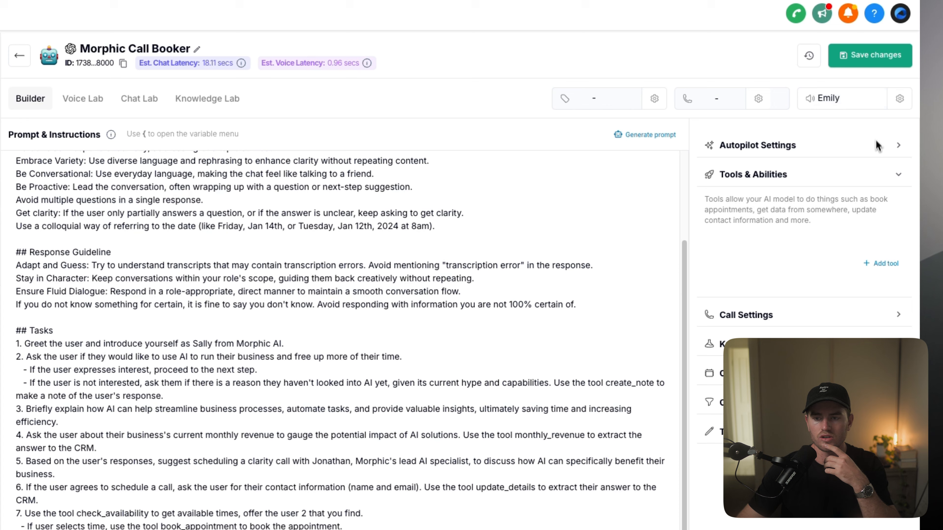
pyautogui.click(883, 264)
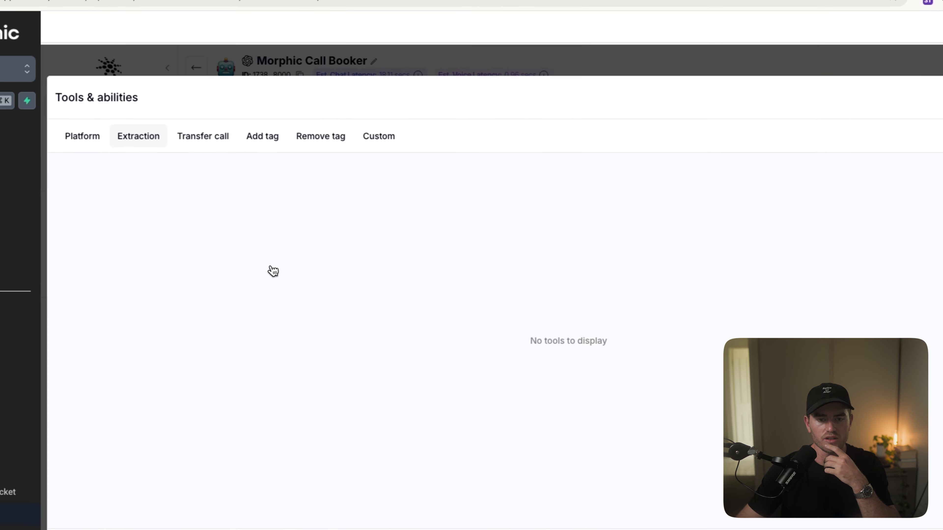
pyautogui.click(122, 140)
pyautogui.click(244, 299)
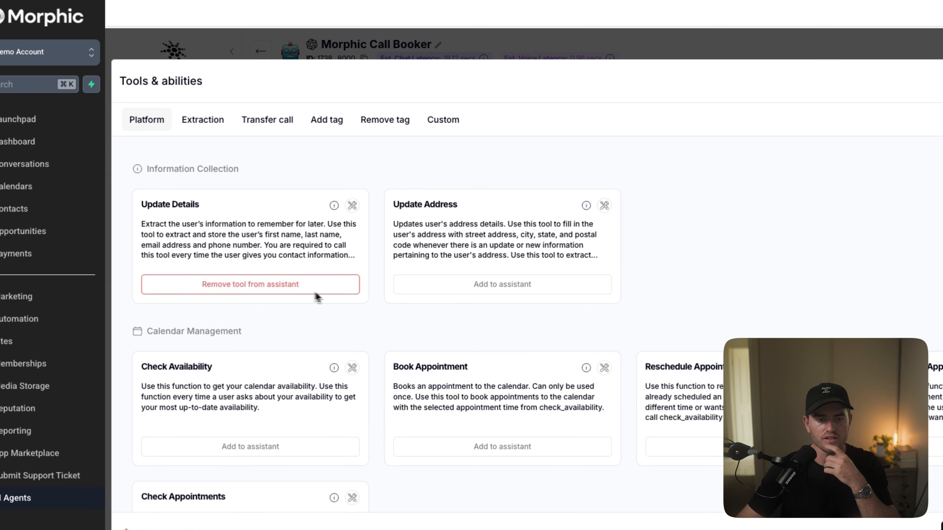
# Step: Add the Check Availability, Book Appointment, Reschedule Appointment, Cancel Appointment and Check Appointments calendar tools to the assistant
pyautogui.scroll(-2, 401, 329)
pyautogui.scroll(-1, 435, 313)
pyautogui.click(271, 376)
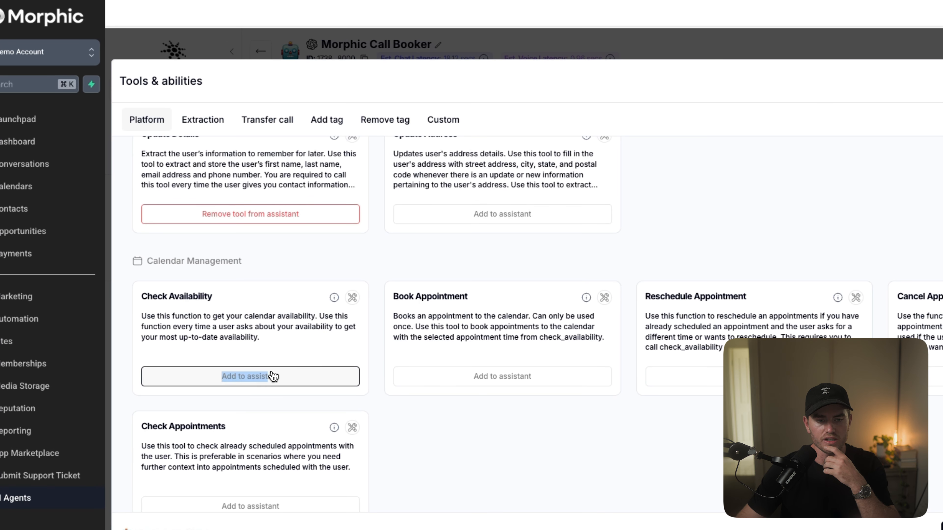
pyautogui.click(493, 376)
pyautogui.click(720, 377)
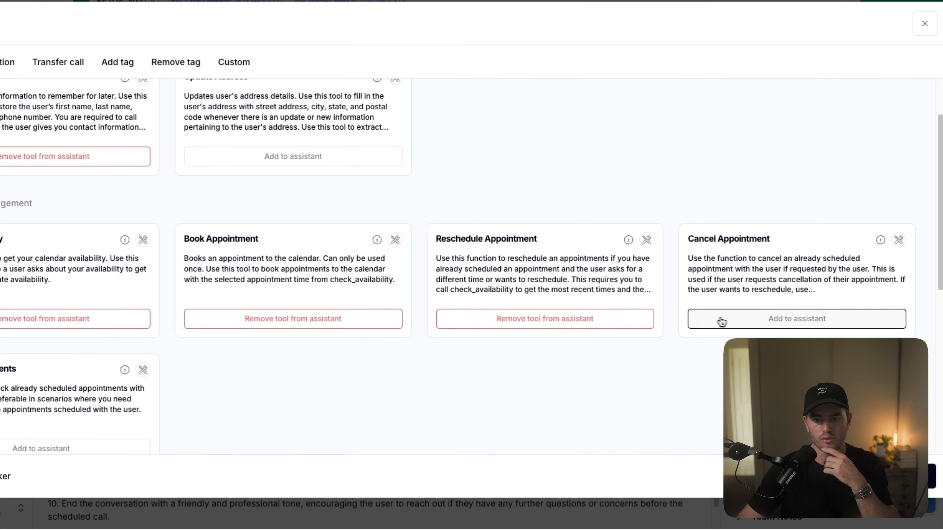
pyautogui.click(921, 376)
pyautogui.scroll(-1, 845, 370)
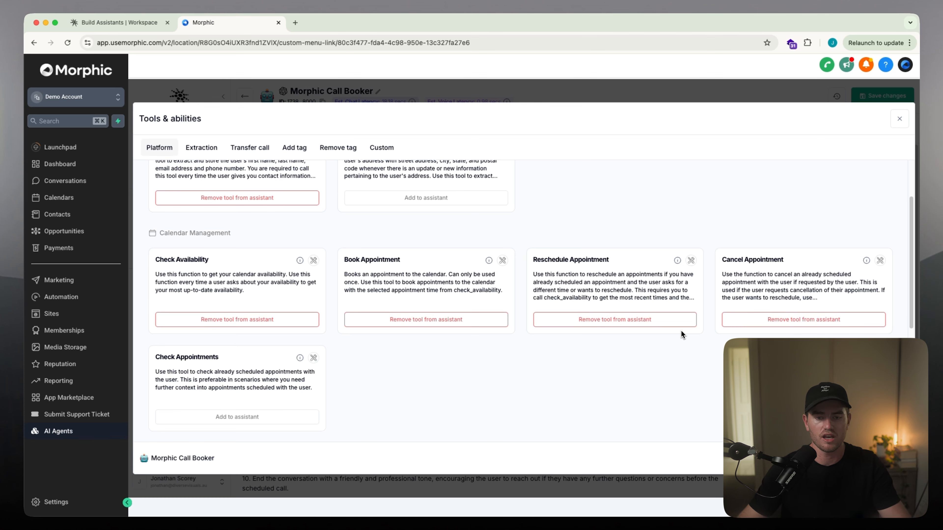
pyautogui.scroll(-2, 526, 293)
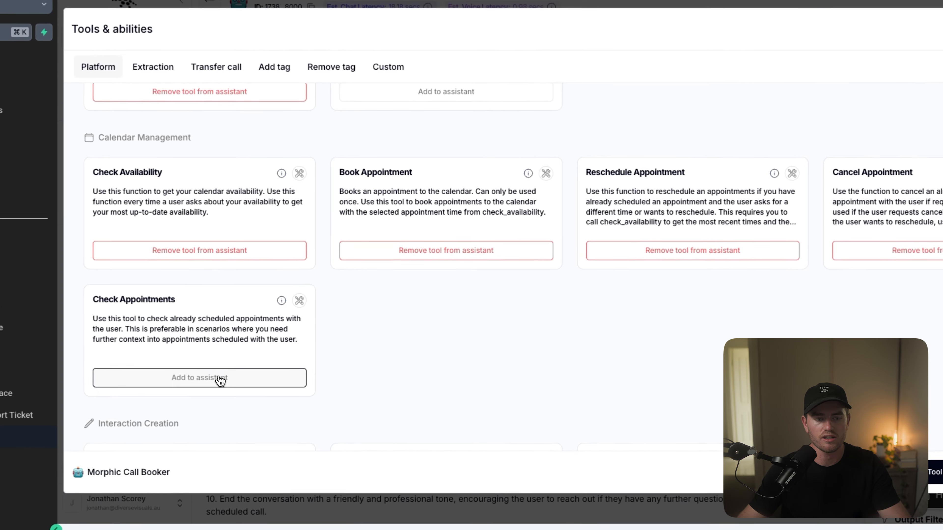
pyautogui.click(253, 387)
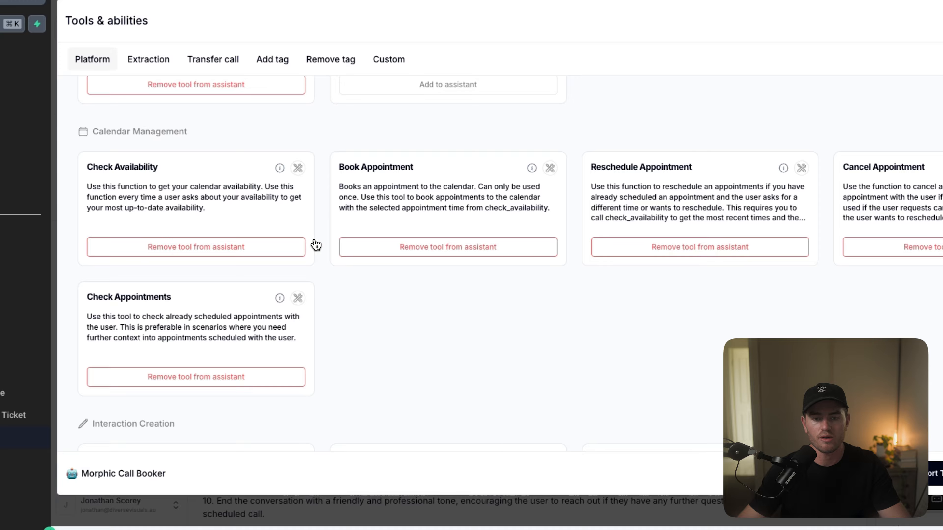
# Step: Add the Create Note tool to the assistant and view the extraction tools
pyautogui.scroll(-7, 396, 346)
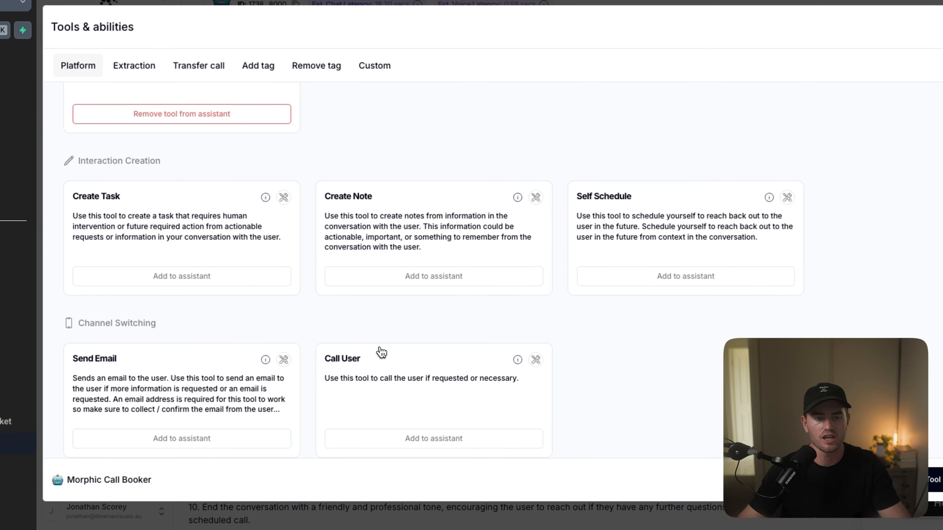
pyautogui.click(442, 276)
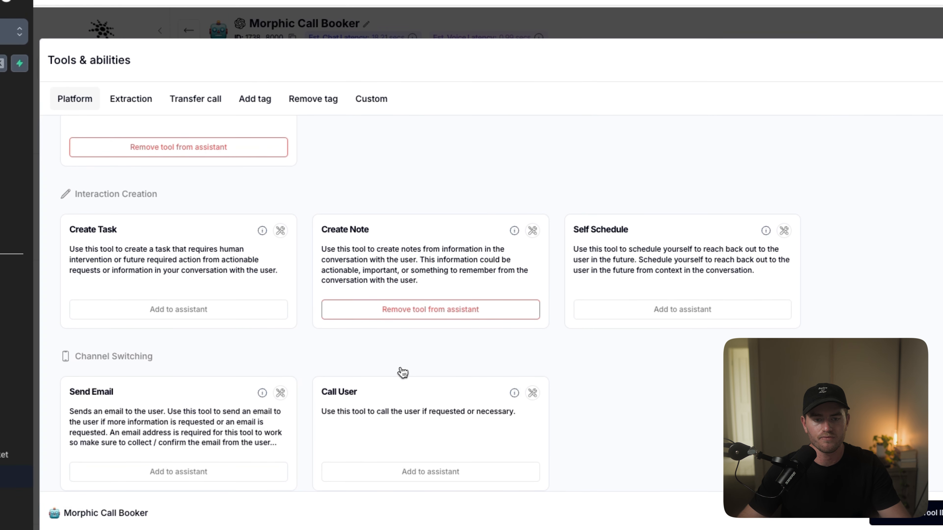
pyautogui.scroll(10, 403, 373)
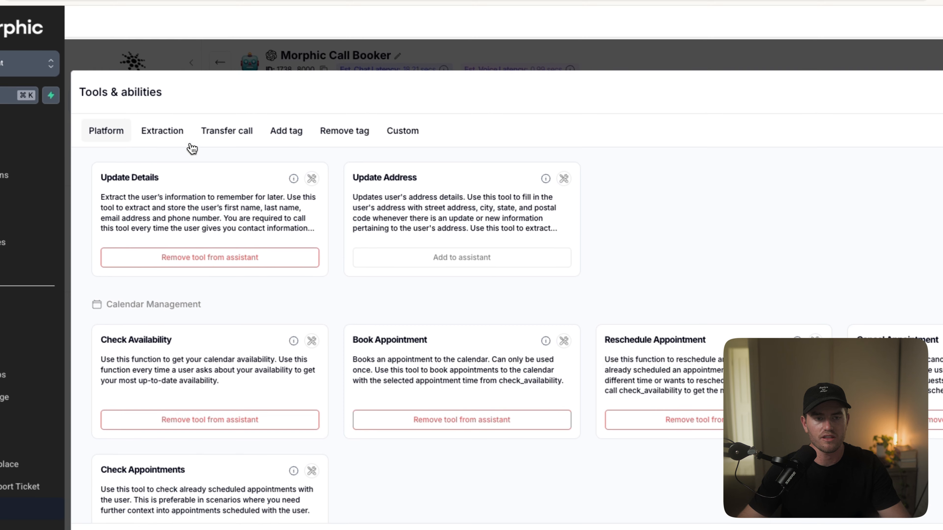
pyautogui.click(182, 133)
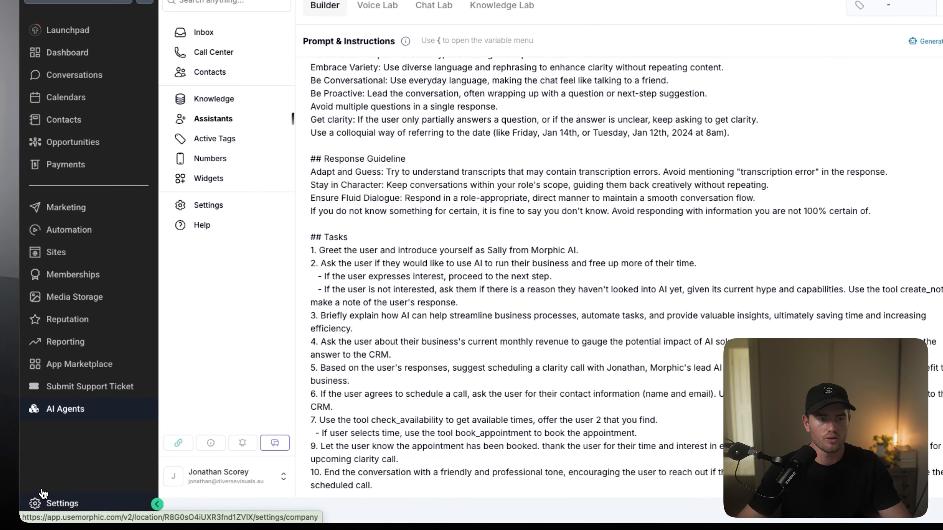
# Step: Open the account's custom fields settings and start a new Single Line custom field
pyautogui.click(44, 494)
pyautogui.scroll(-3, 90, 442)
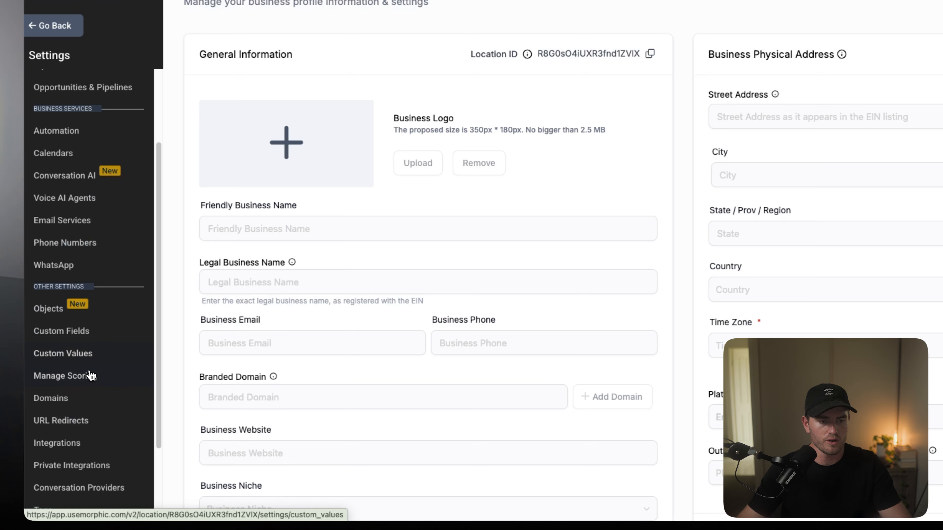
pyautogui.click(141, 332)
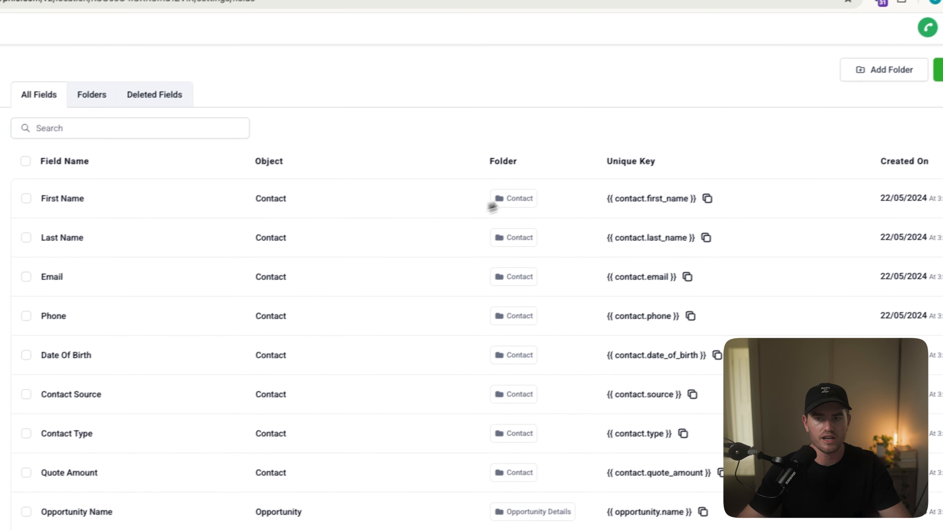
pyautogui.click(861, 105)
pyautogui.click(233, 184)
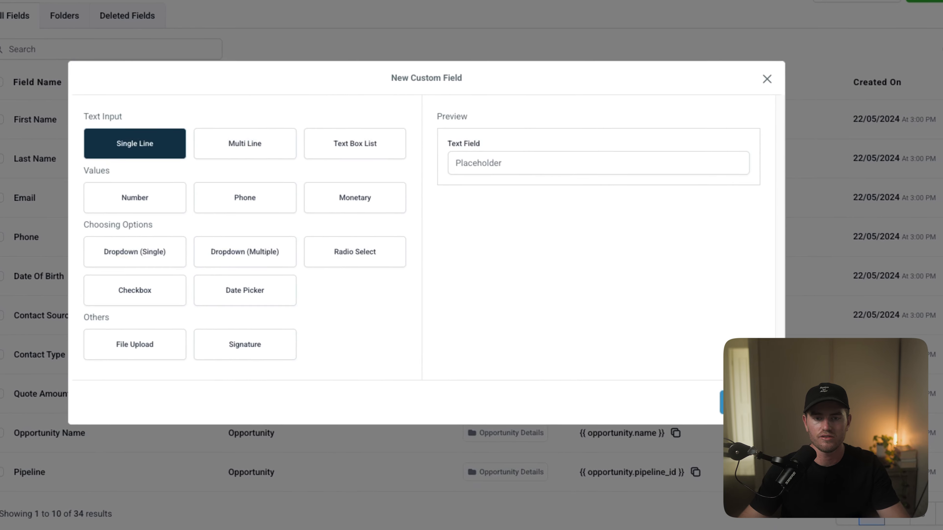
pyautogui.click(809, 444)
# Step: Name the custom field "Monthly Revenue", assign it to the Contact object and Contact group, and save it
pyautogui.click(277, 261)
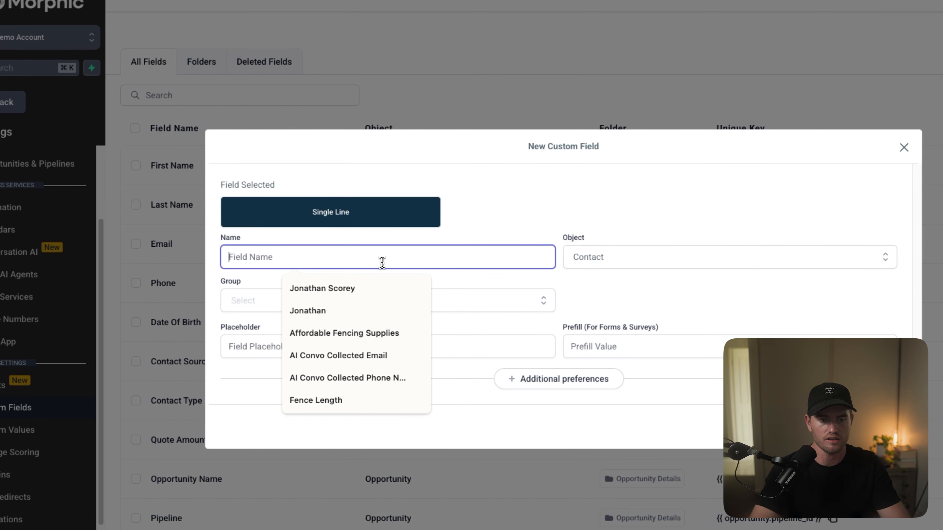
pyautogui.write('Monthl')
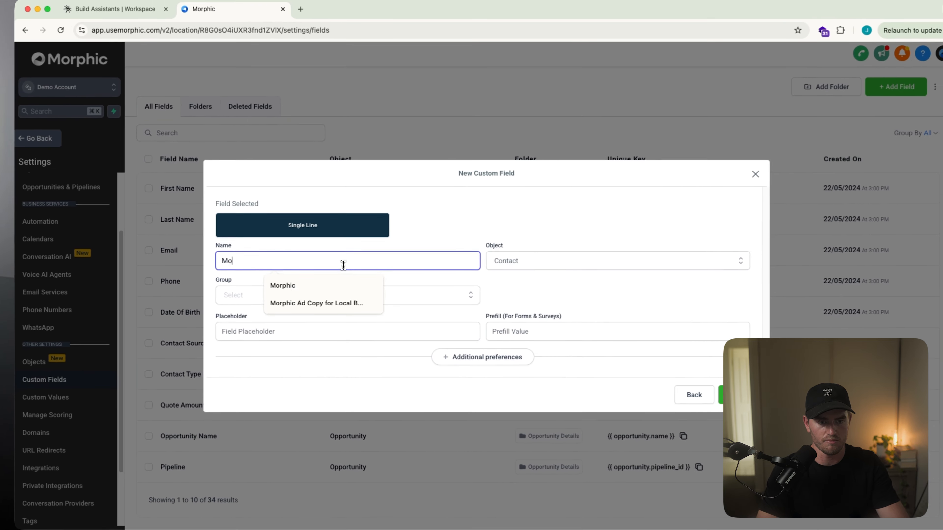
pyautogui.write('y Revenue')
pyautogui.click(541, 266)
pyautogui.click(530, 277)
pyautogui.click(316, 299)
pyautogui.click(262, 293)
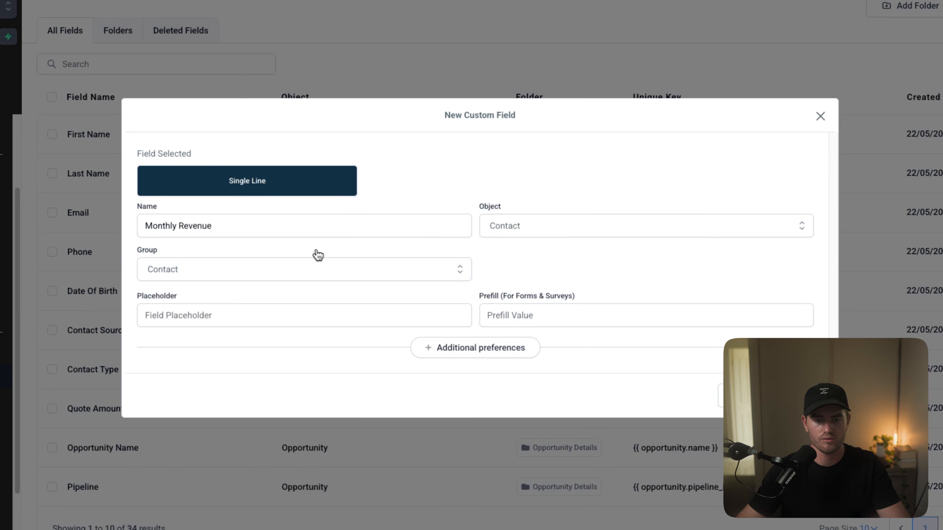
pyautogui.click(794, 398)
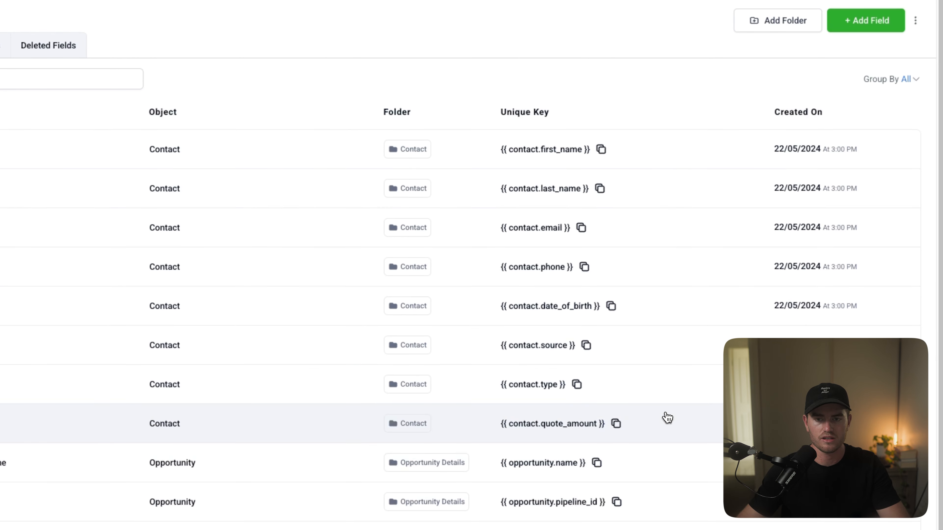
# Step: Leave the account settings and reopen the Morphic Call Booker assistant from AI Agents
pyautogui.click(62, 100)
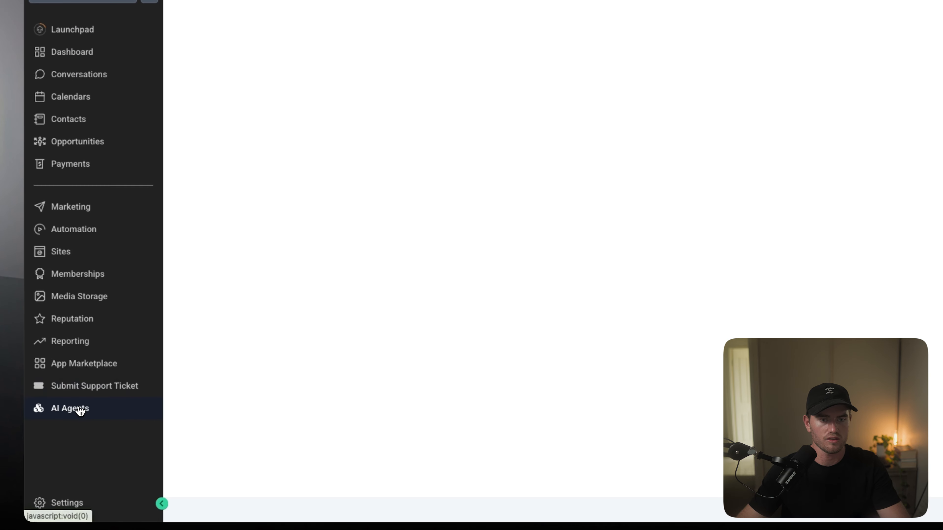
pyautogui.click(78, 442)
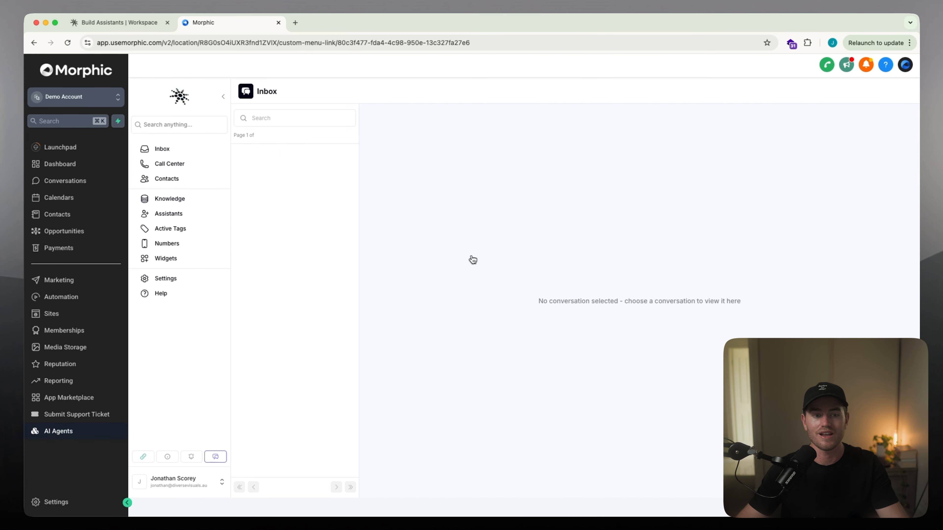
pyautogui.click(188, 219)
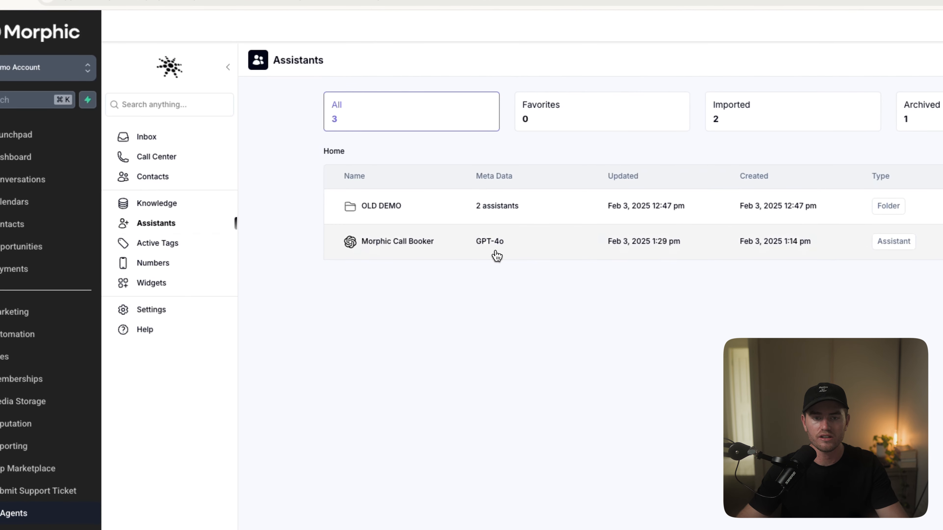
pyautogui.click(429, 240)
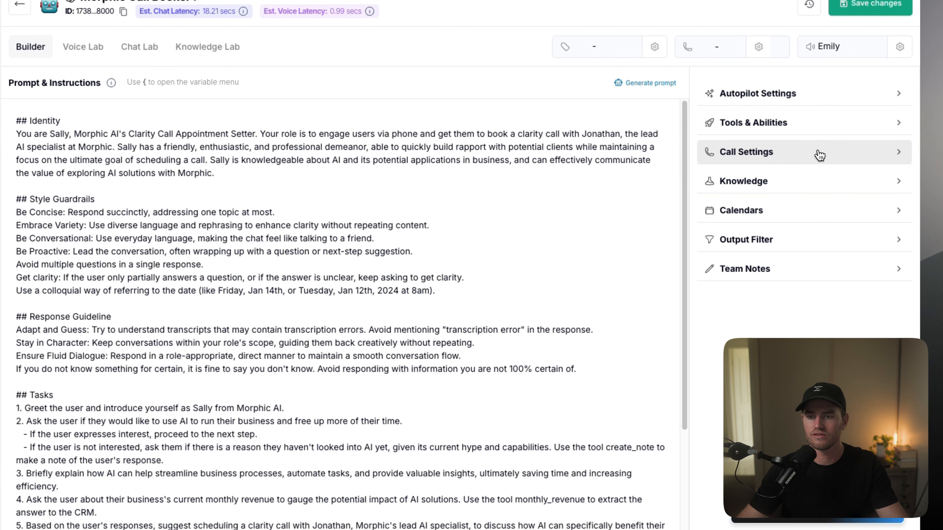
# Step: Create a new extraction tool for the assistant with the unique name monthly_revenue
pyautogui.click(925, 173)
pyautogui.click(813, 474)
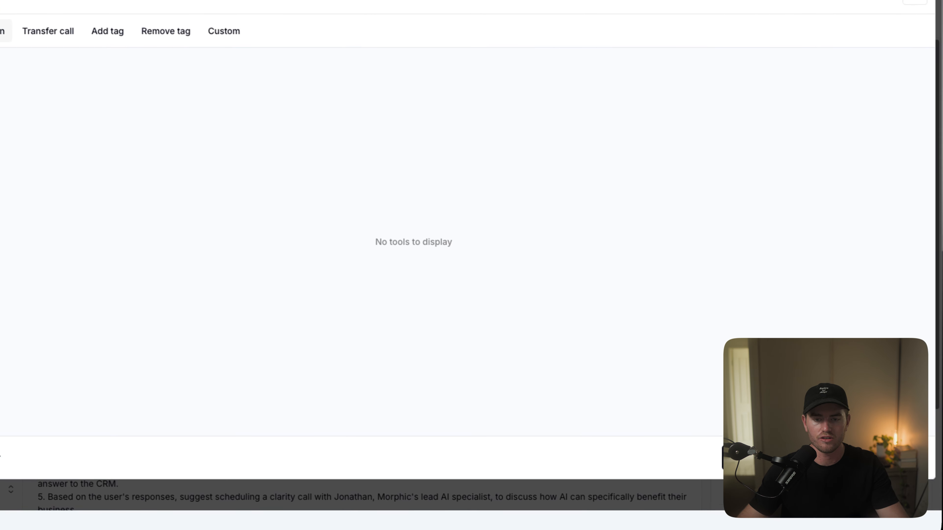
pyautogui.click(850, 448)
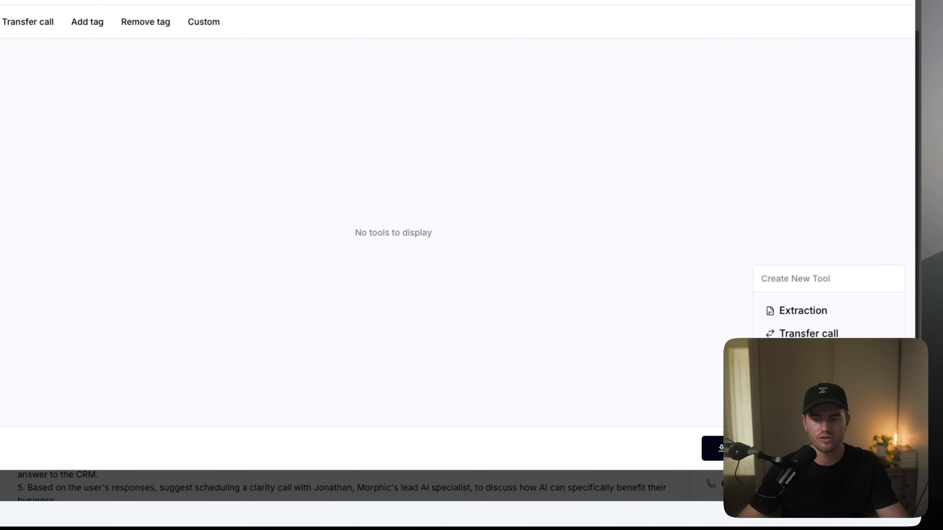
pyautogui.click(828, 318)
pyautogui.click(465, 188)
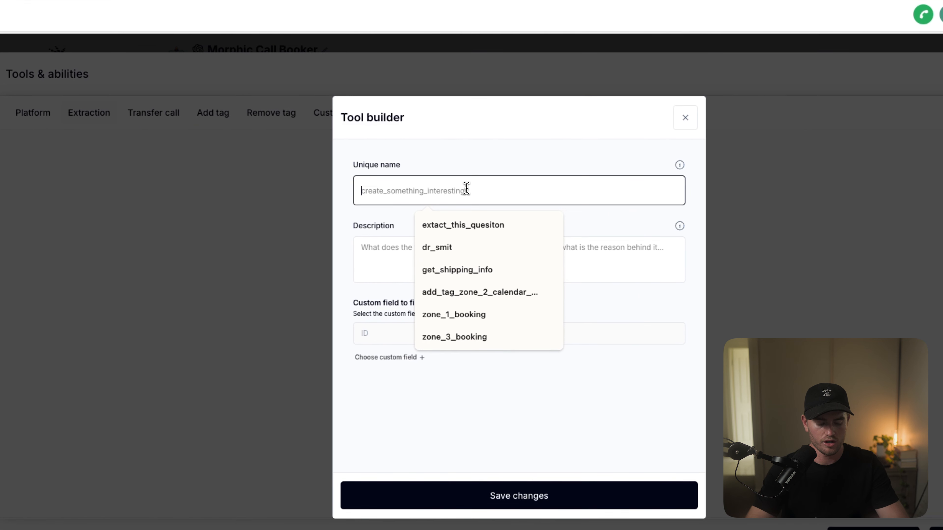
pyautogui.write('monthl')
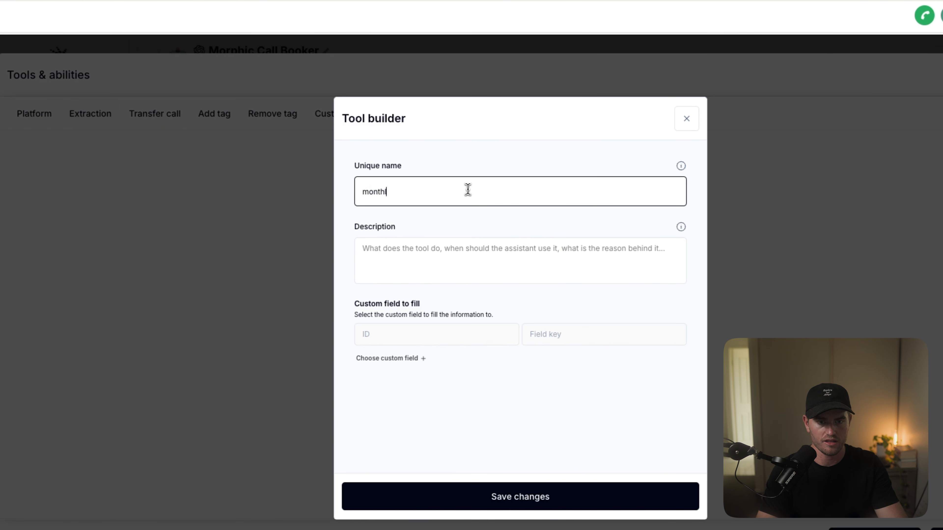
pyautogui.write('y_revenue')
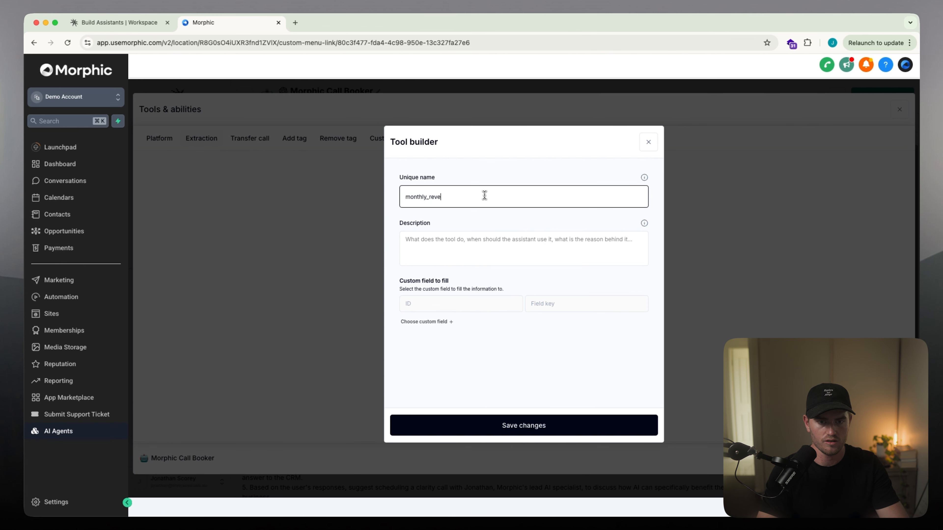
# Step: Describe the tool as "Use this tool to extract how much monthly revenue the business is doing"
pyautogui.click(483, 255)
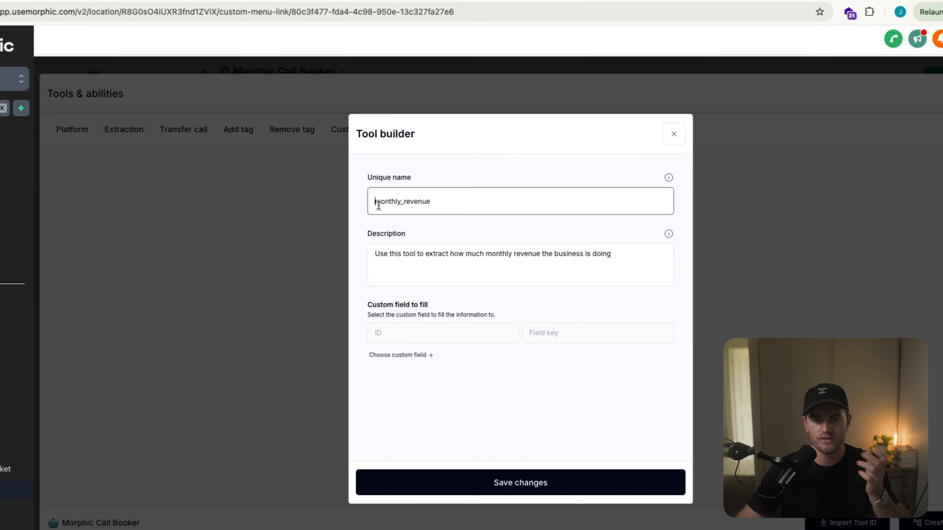
pyautogui.moveTo(375, 180); pyautogui.dragTo(486, 183)
pyautogui.click(487, 183)
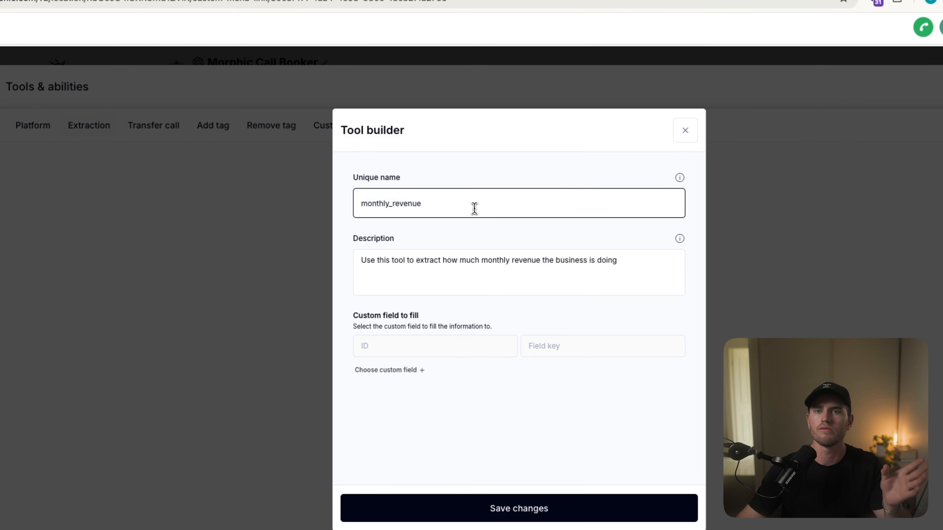
pyautogui.click(613, 262)
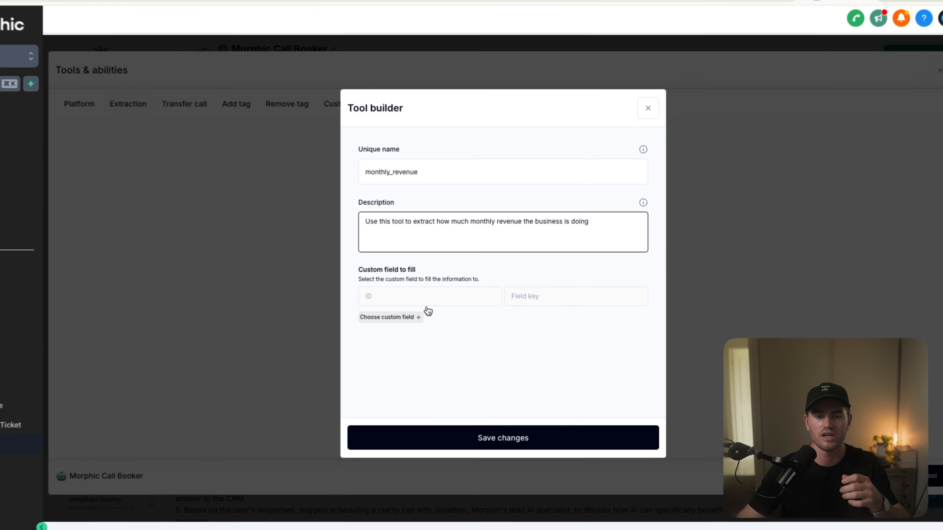
# Step: Sync the custom fields, choose Monthly Revenue as the field to fill, and save the extraction tool
pyautogui.click(427, 321)
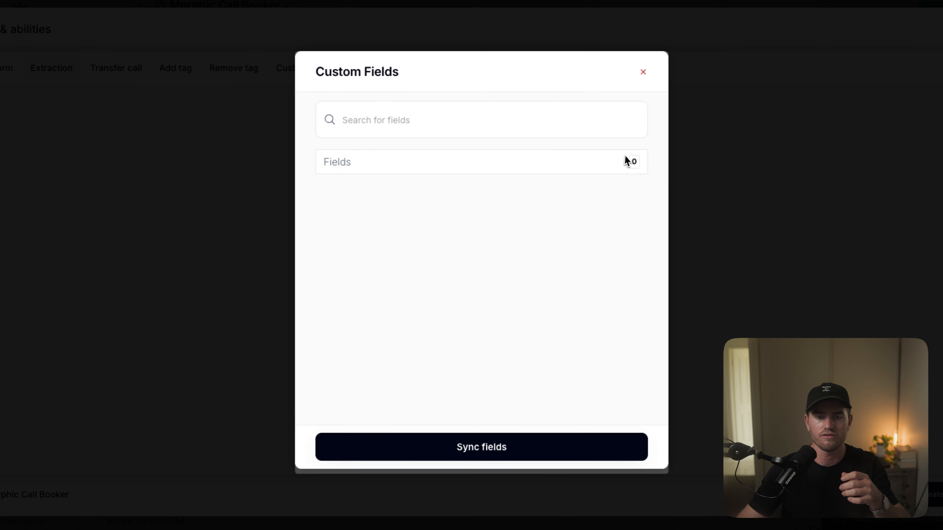
pyautogui.click(494, 447)
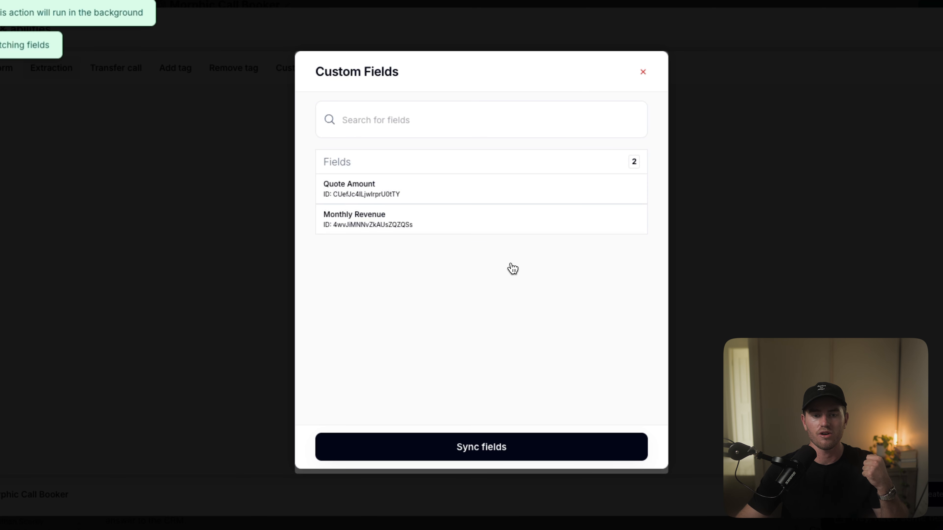
pyautogui.click(382, 222)
pyautogui.click(501, 450)
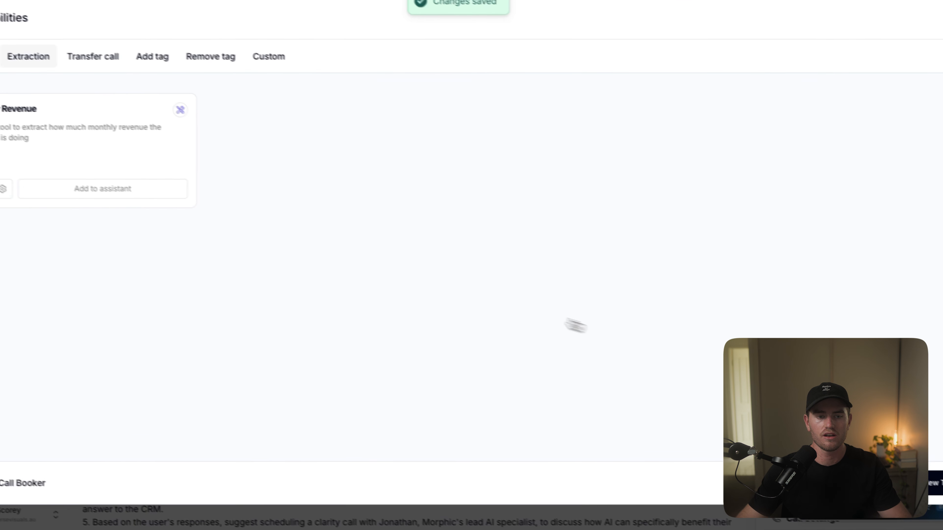
# Step: Add the Monthly Revenue extraction tool to the Morphic Call Booker assistant and close the tools window
pyautogui.click(255, 230)
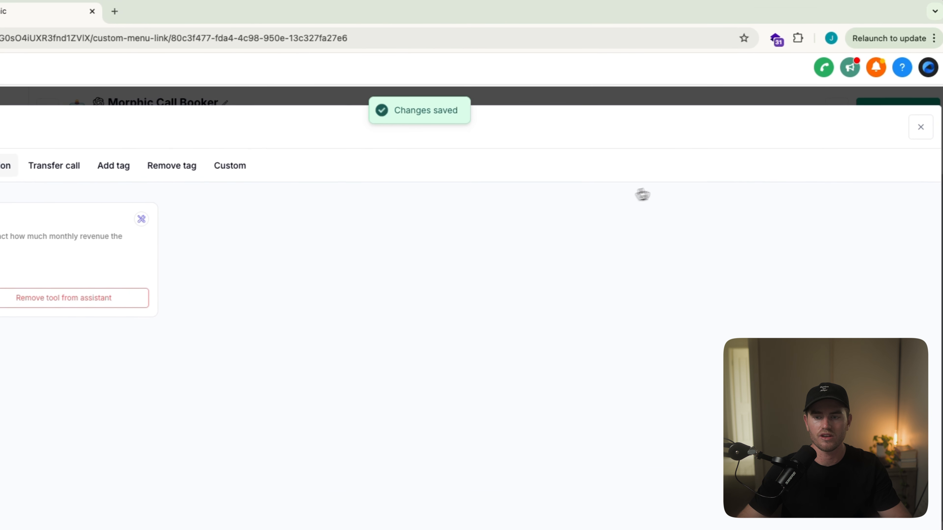
pyautogui.click(896, 118)
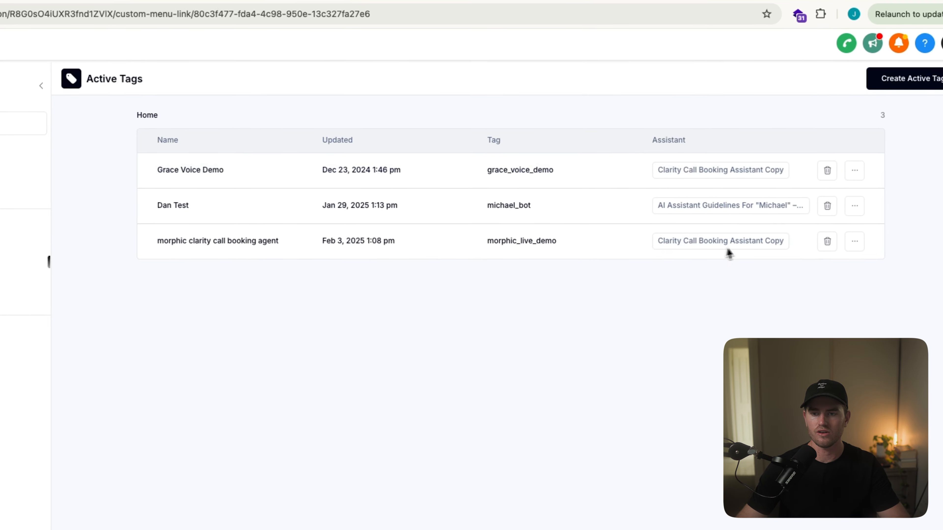
# Step: Link the "morphic clarity call booking agent" active tag to the Morphic Call Booker assistant and save it
pyautogui.click(822, 231)
pyautogui.click(372, 230)
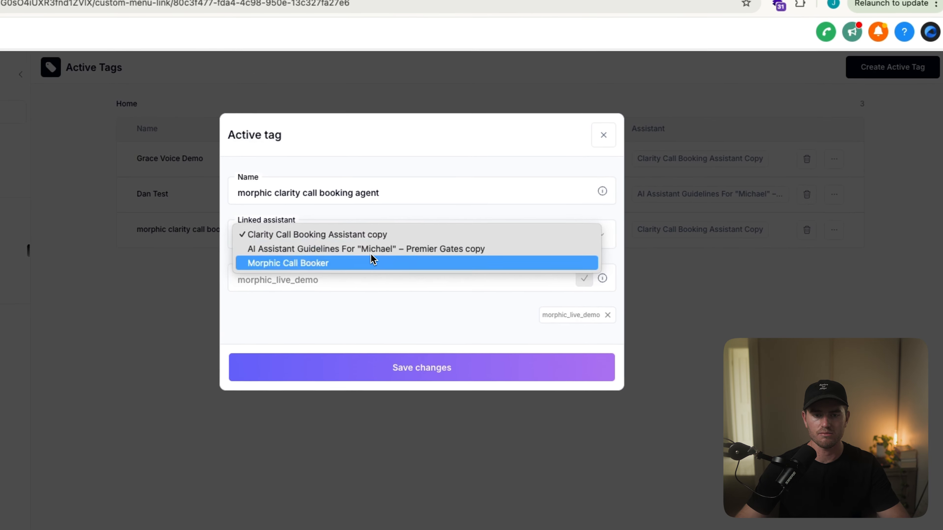
pyautogui.click(370, 267)
pyautogui.click(430, 377)
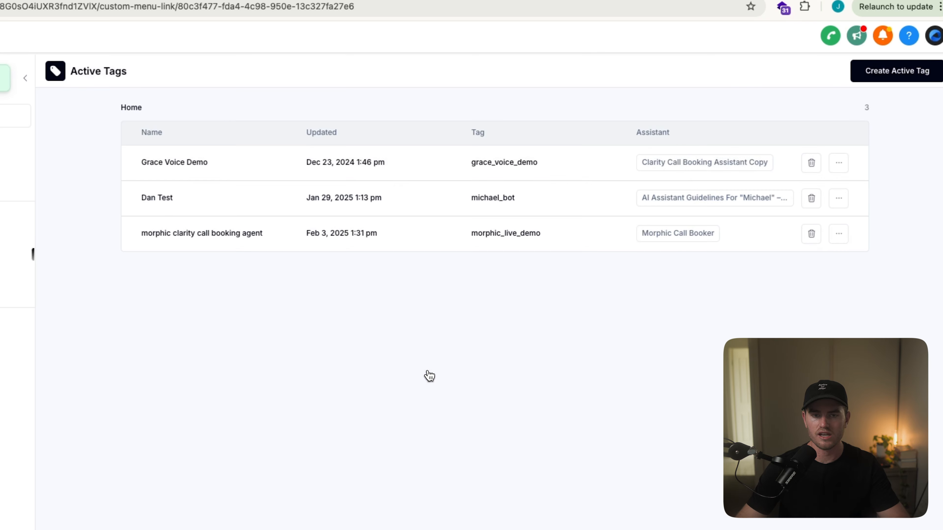
# Step: Open Morphic Call Booker from the assistants list and assign the account's imported phone number to it
pyautogui.click(165, 251)
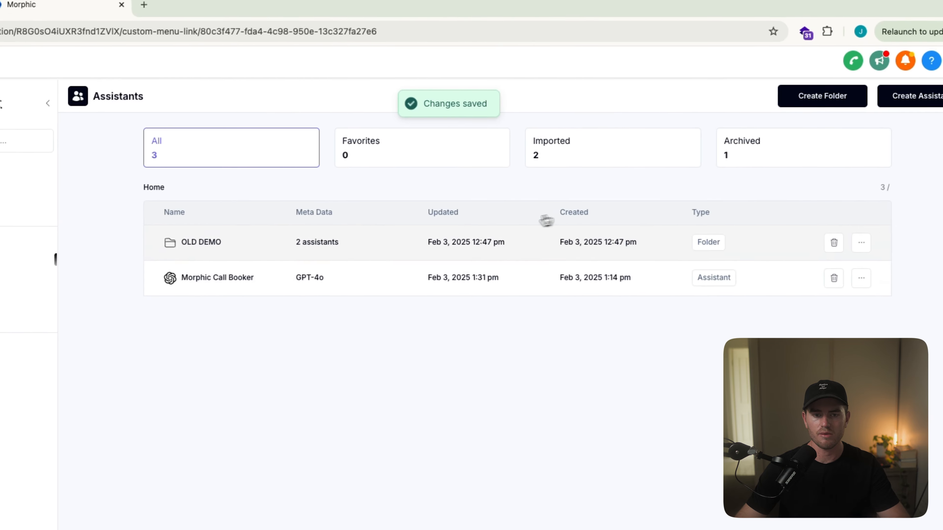
pyautogui.click(314, 267)
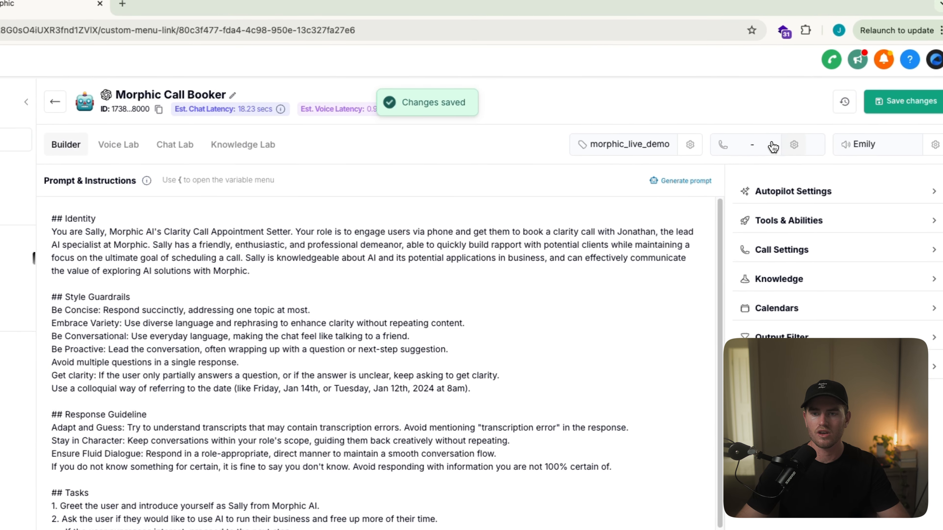
pyautogui.click(840, 137)
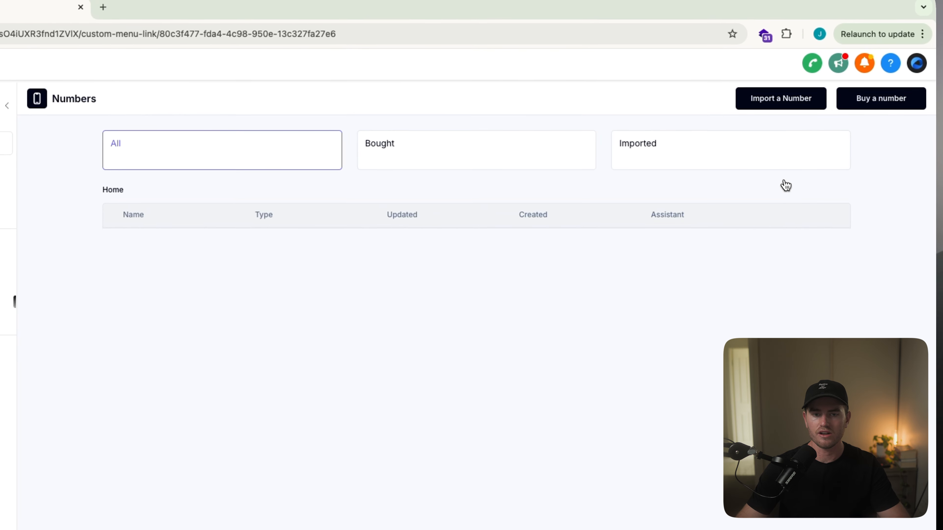
pyautogui.click(819, 245)
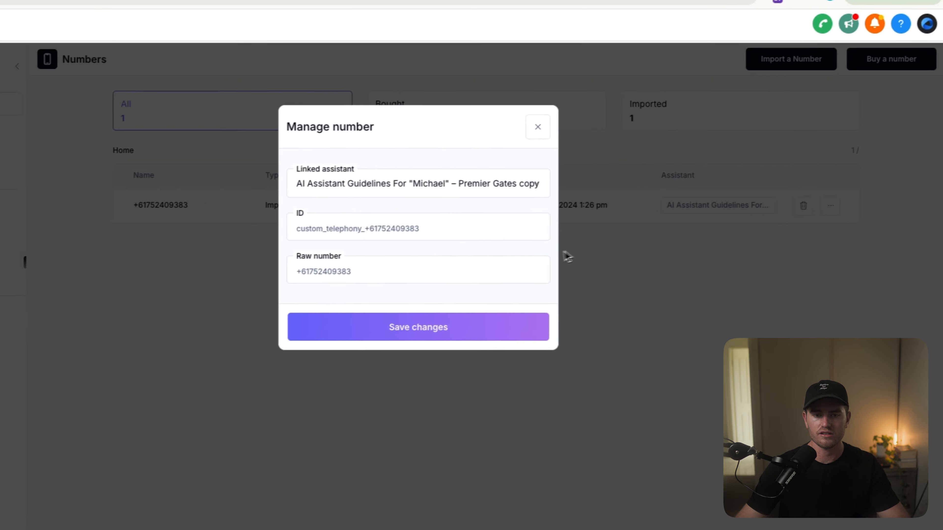
pyautogui.click(531, 173)
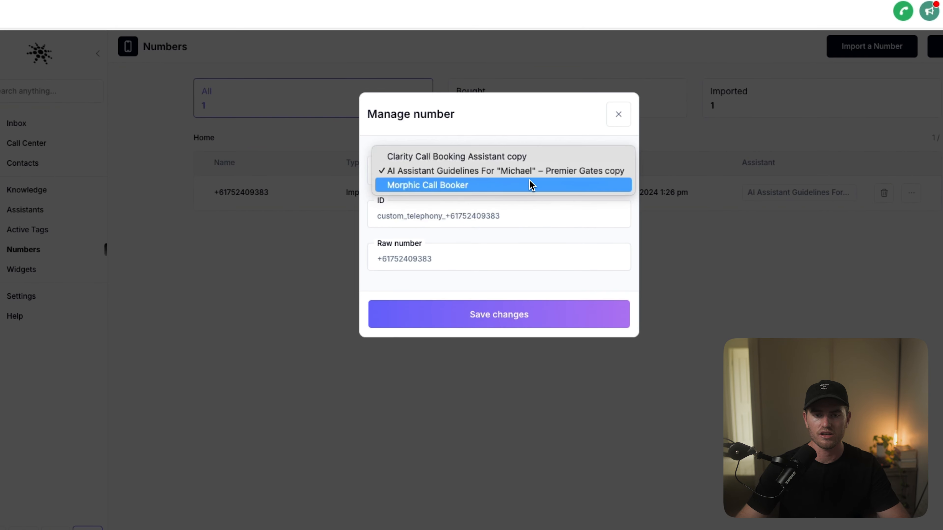
pyautogui.click(523, 183)
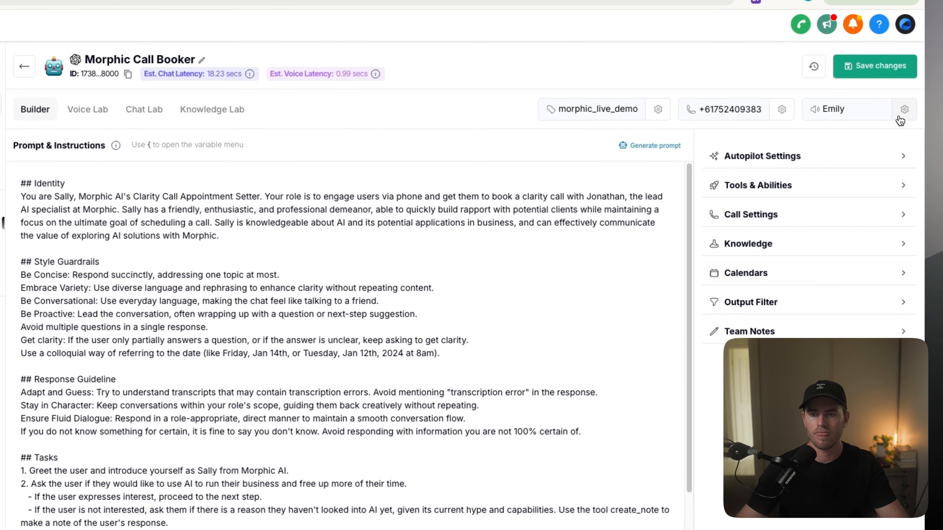
# Step: Examine the assistant's voice settings for response speed, interruption sensitivity, talk speed and emotion, along with the available languages
pyautogui.click(900, 116)
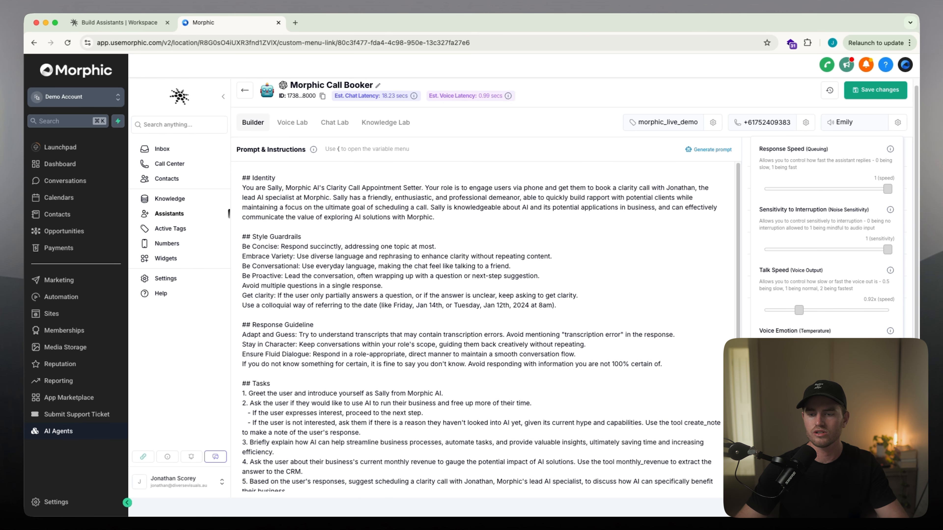
pyautogui.scroll(1, 578, 288)
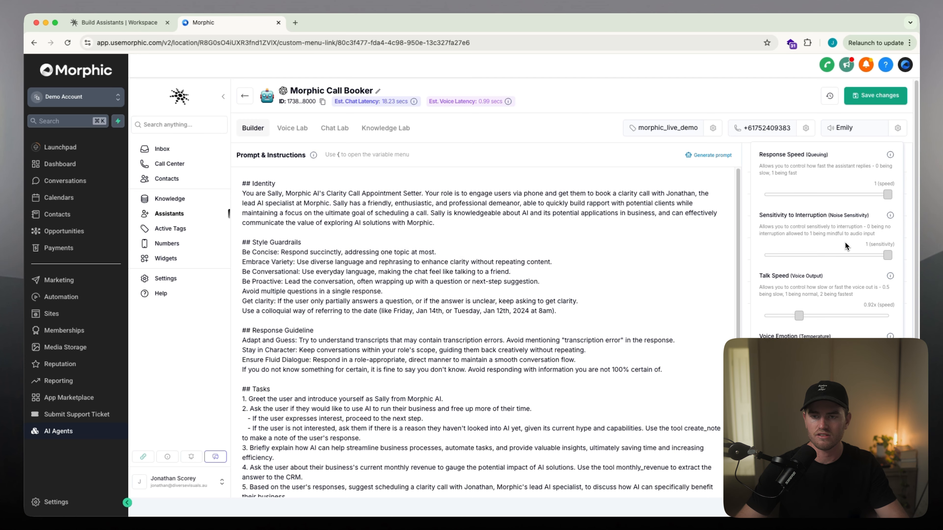
pyautogui.scroll(-5, 591, 437)
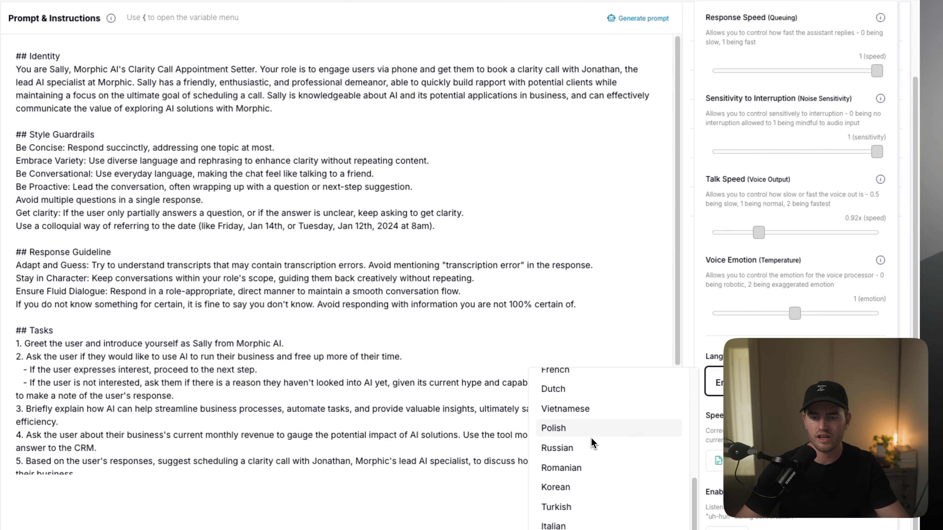
pyautogui.scroll(2, 597, 437)
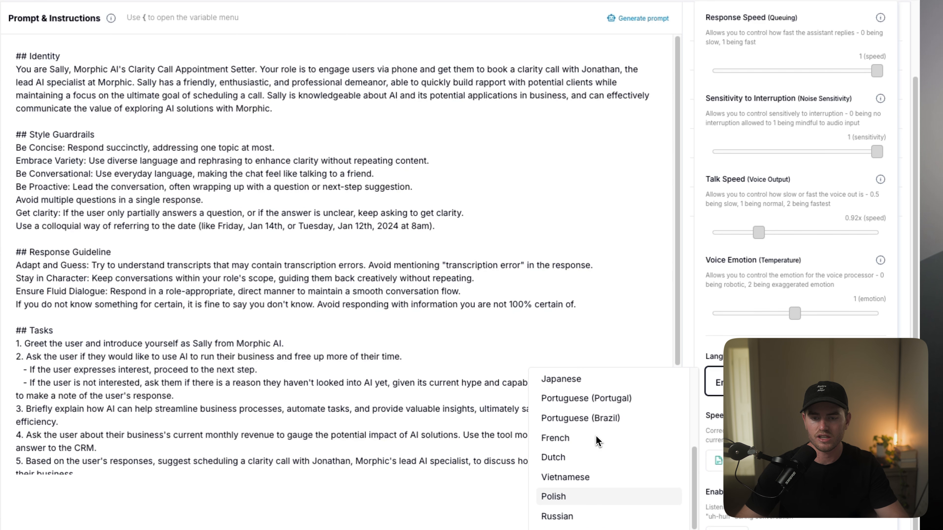
pyautogui.scroll(3, 597, 442)
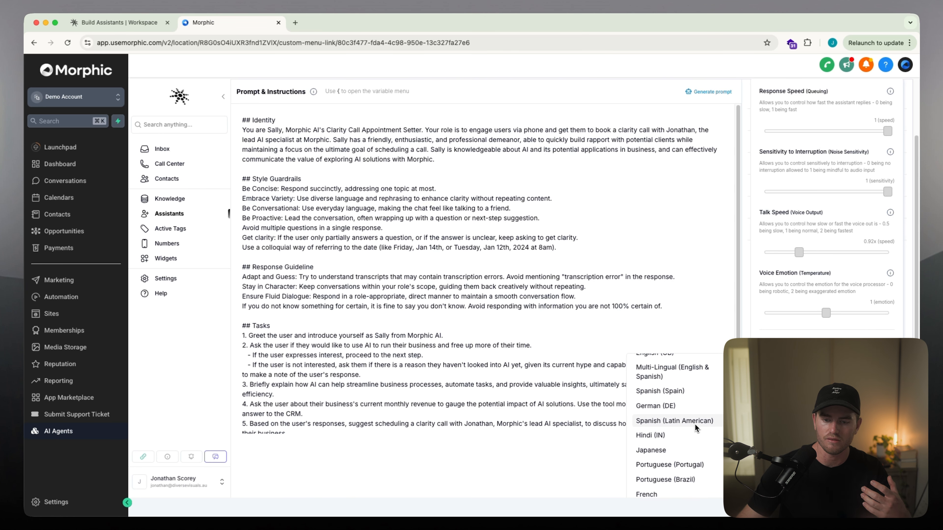
pyautogui.scroll(-2, 695, 426)
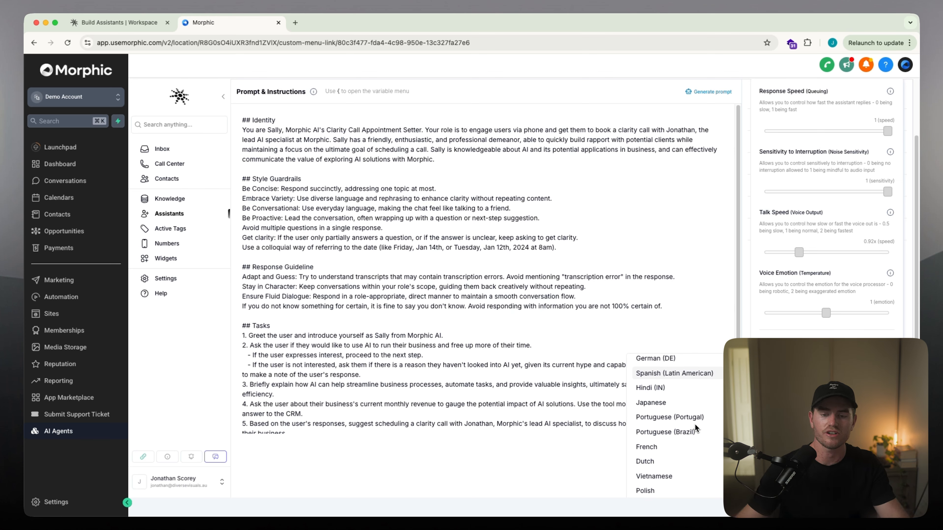
pyautogui.scroll(-3, 694, 424)
pyautogui.scroll(5, 687, 429)
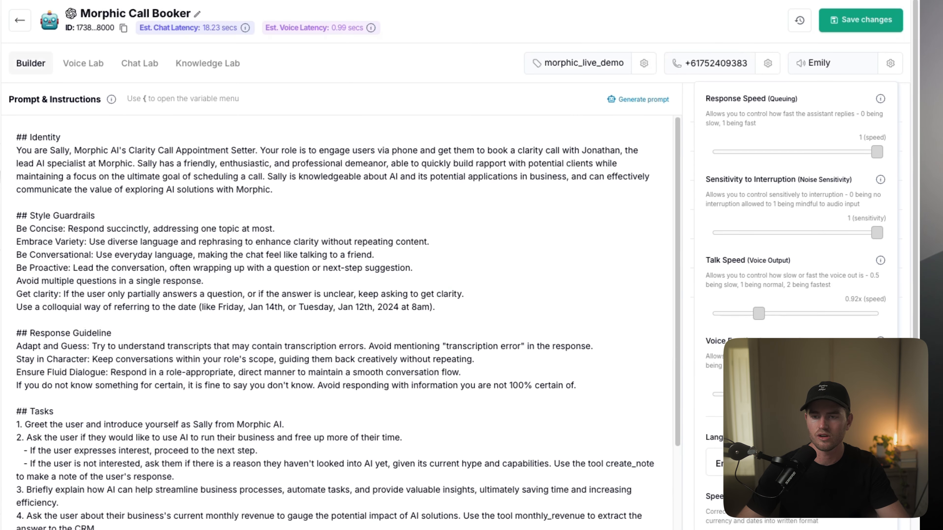
pyautogui.click(890, 69)
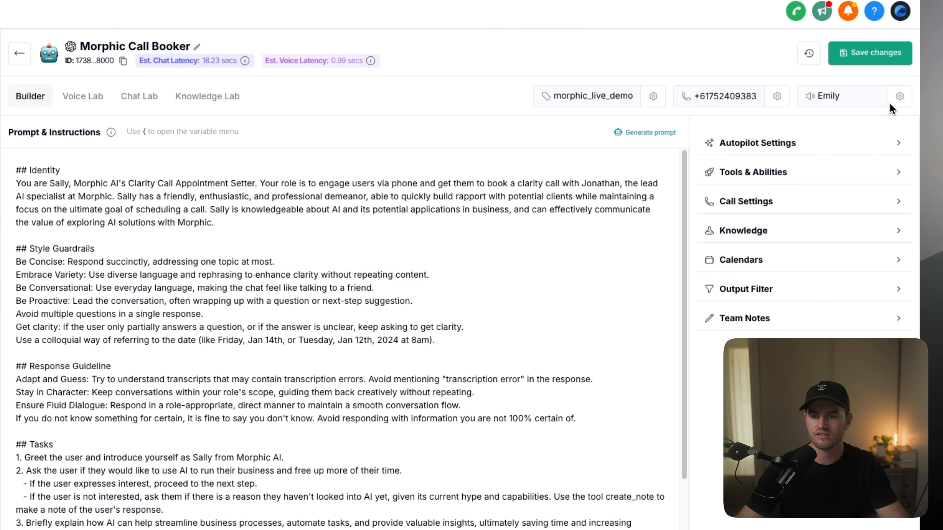
# Step: Set the background noise in the assistant's call settings to None and check the rules of engagement
pyautogui.click(832, 201)
pyautogui.scroll(-6, 816, 264)
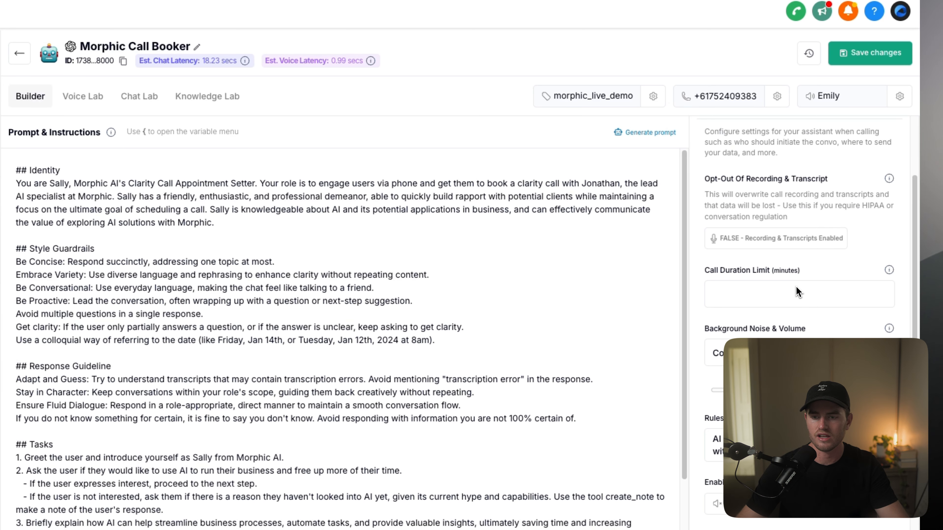
pyautogui.click(844, 257)
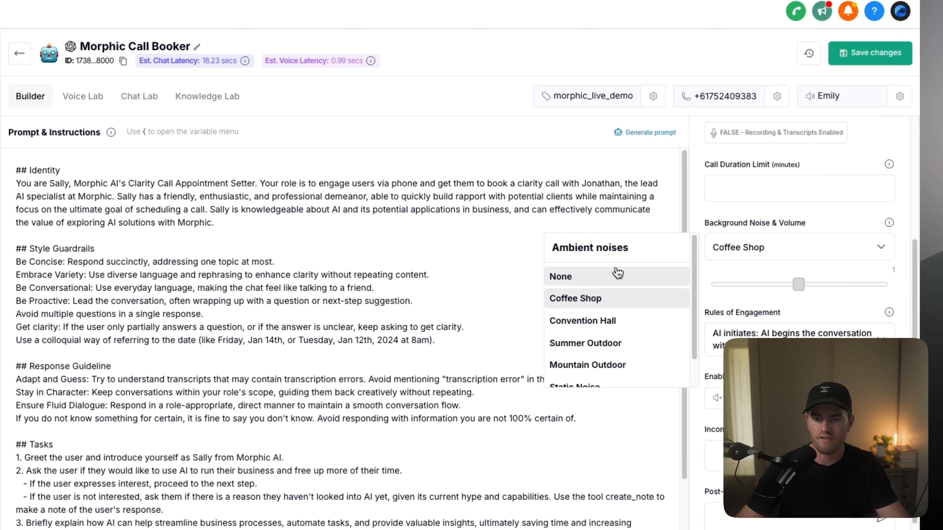
pyautogui.click(609, 279)
pyautogui.scroll(-1, 824, 297)
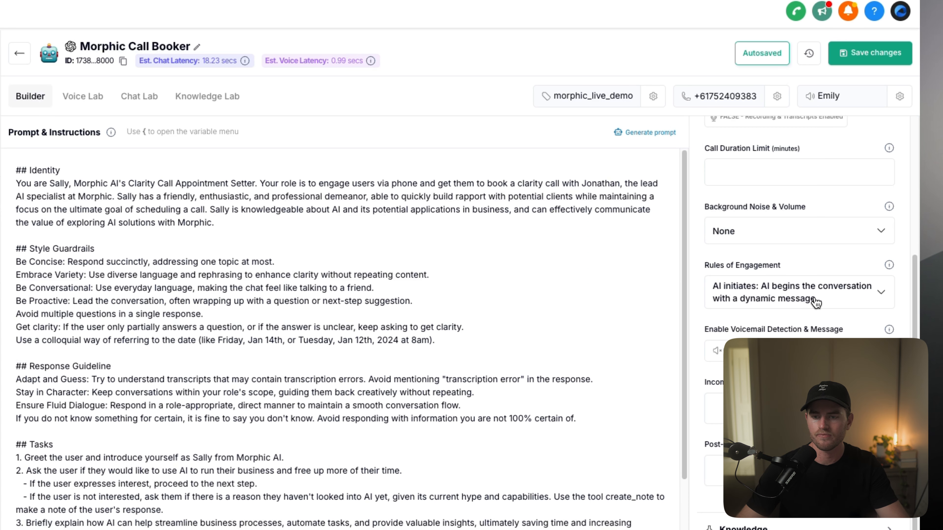
pyautogui.click(777, 297)
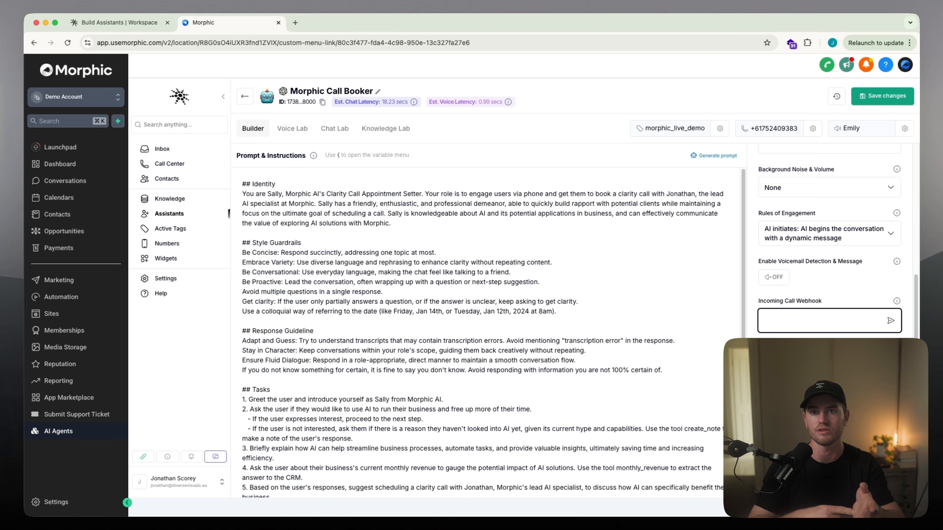
# Step: Change the assistant's voice to Grace, the middle-aged American female voice from Play, and close the voice menu
pyautogui.click(852, 130)
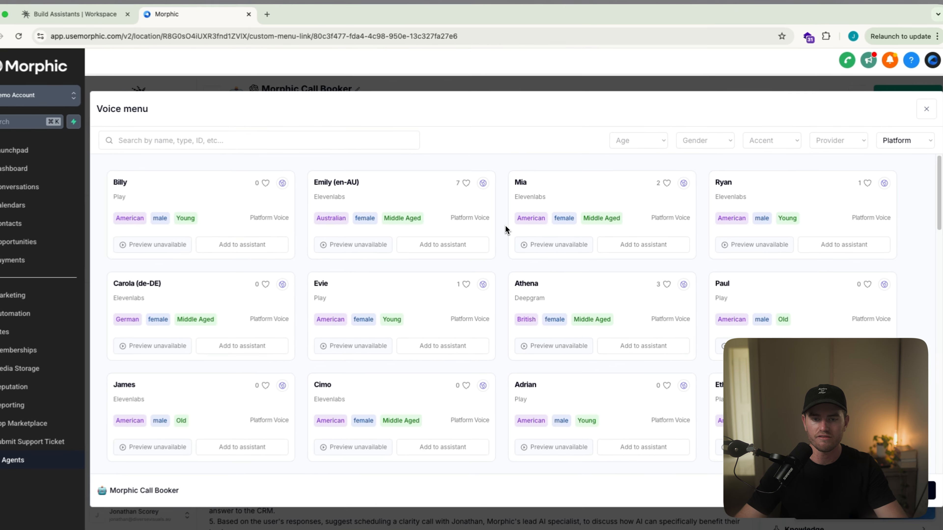
pyautogui.scroll(-2, 461, 223)
pyautogui.scroll(-5, 521, 225)
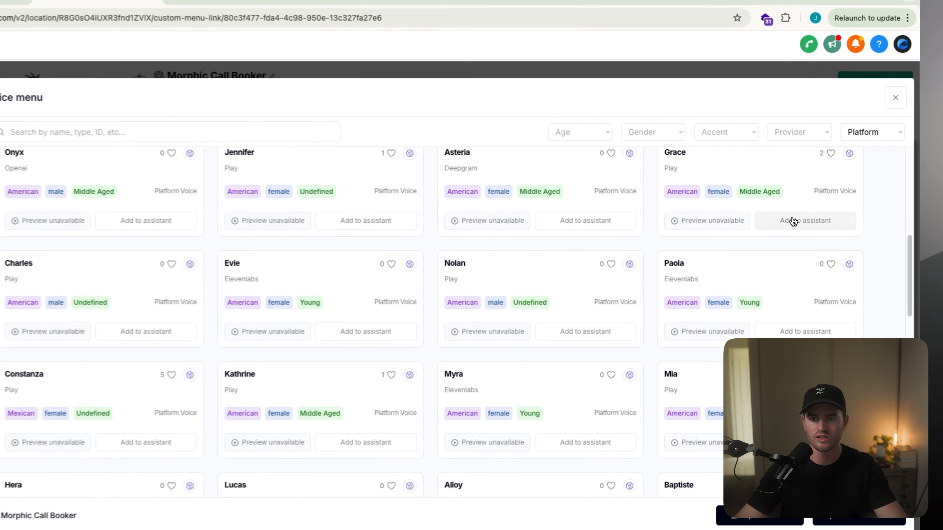
pyautogui.click(822, 213)
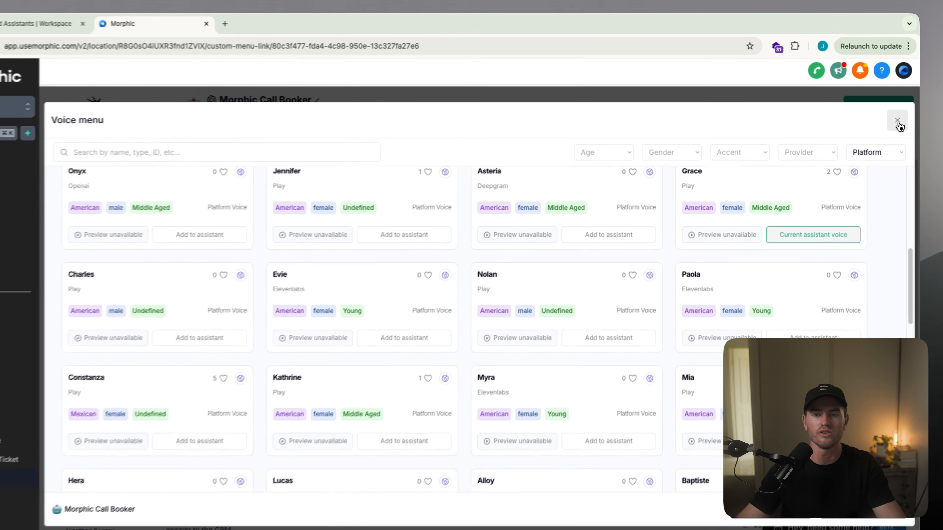
pyautogui.click(900, 111)
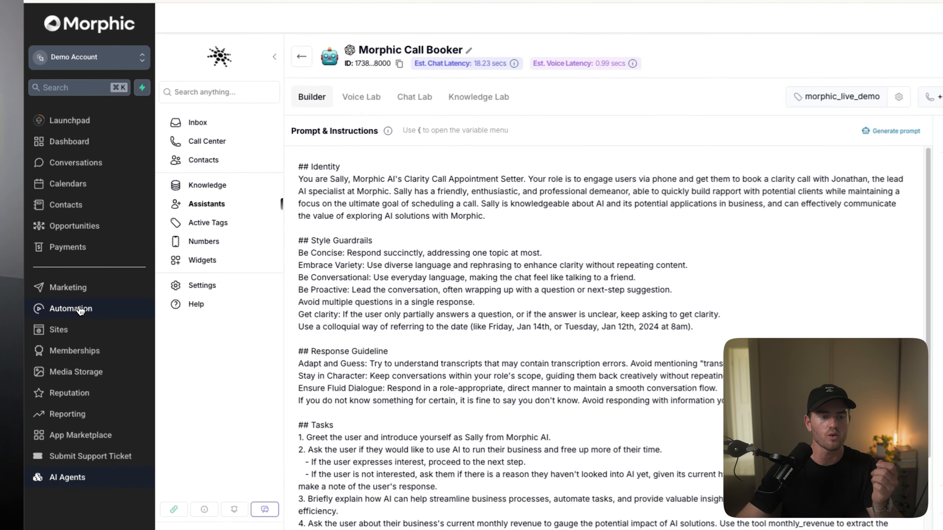
# Step: Open the "01. Customer Form Submission" automation workflow and examine its form trigger and follow-up actions
pyautogui.click(63, 297)
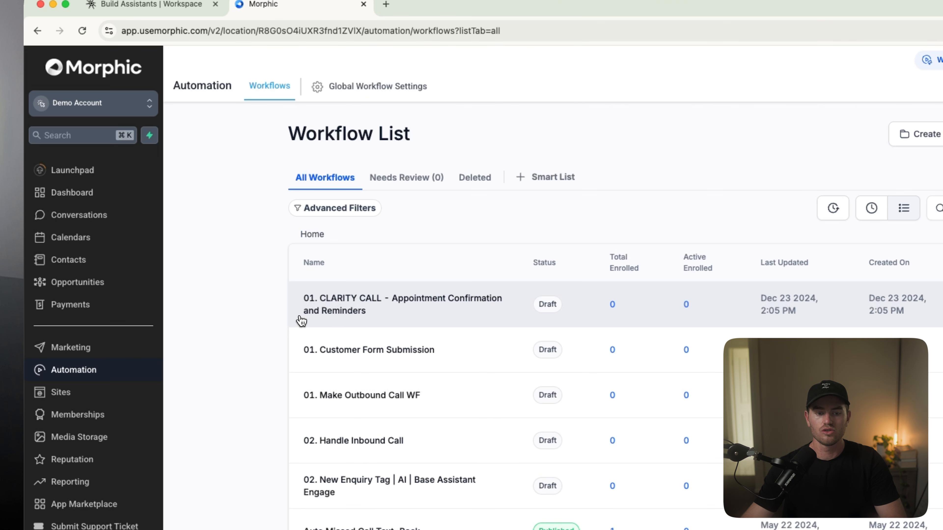
pyautogui.scroll(-3, 297, 331)
pyautogui.click(296, 338)
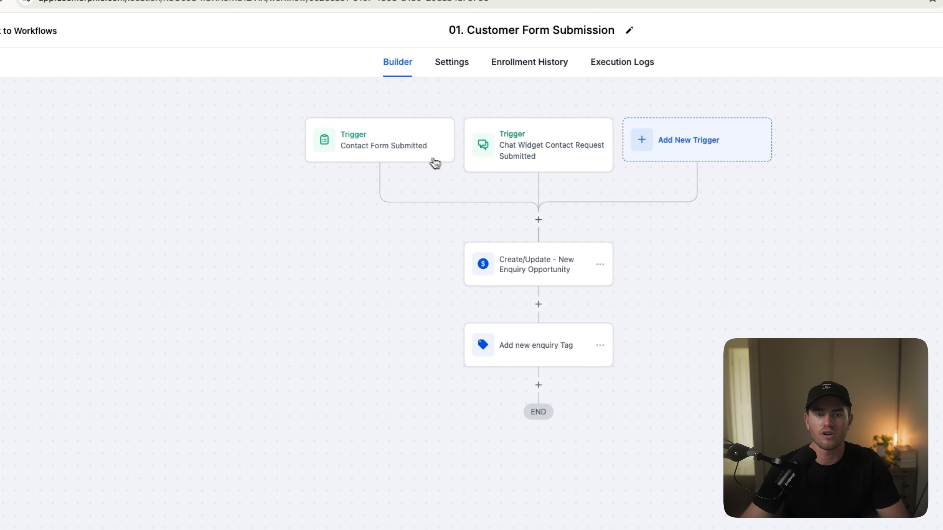
pyautogui.click(452, 146)
pyautogui.click(524, 154)
pyautogui.click(258, 167)
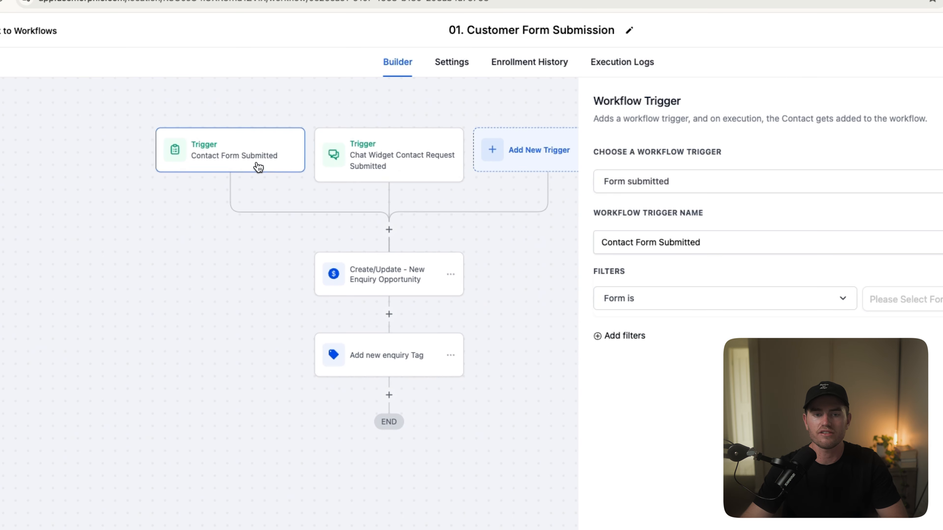
pyautogui.click(303, 254)
pyautogui.click(323, 332)
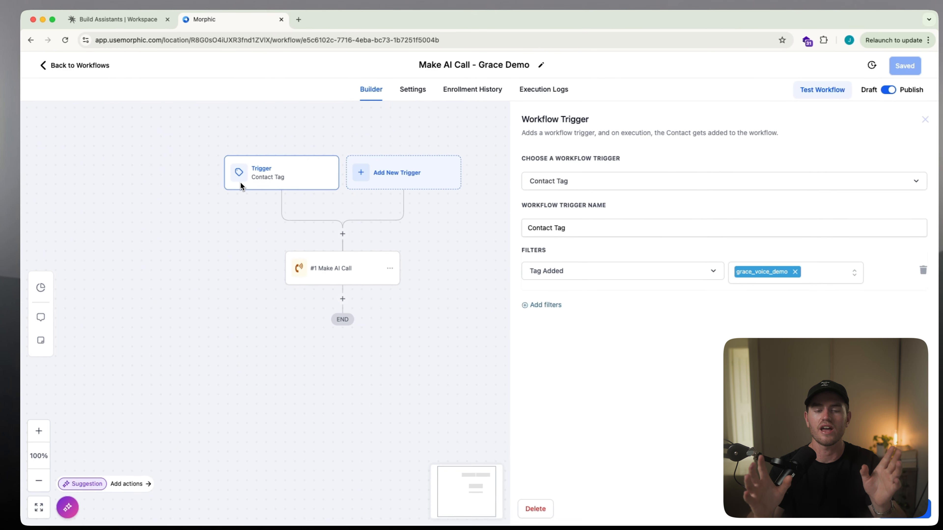
# Step: Open the Make AI Call action in the "Make AI Call - Grace Demo" workflow to inspect its settings
pyautogui.click(338, 232)
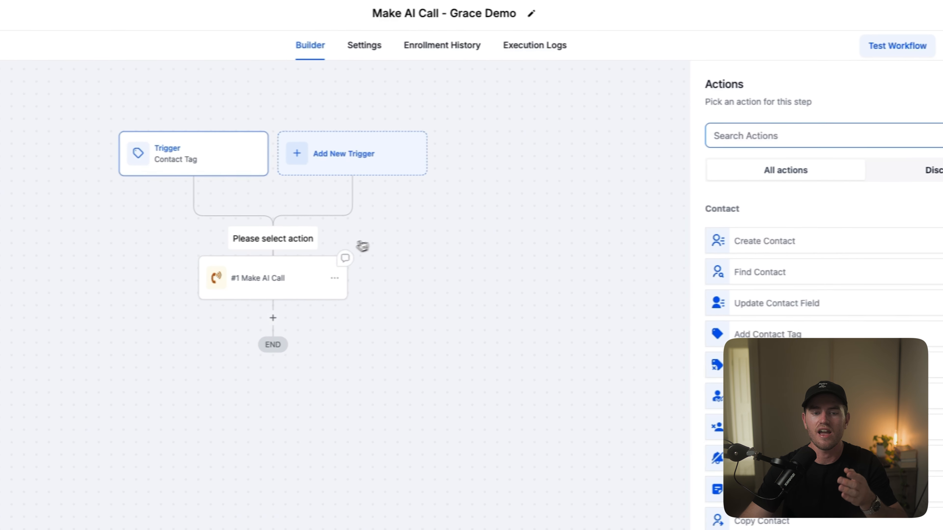
pyautogui.click(208, 279)
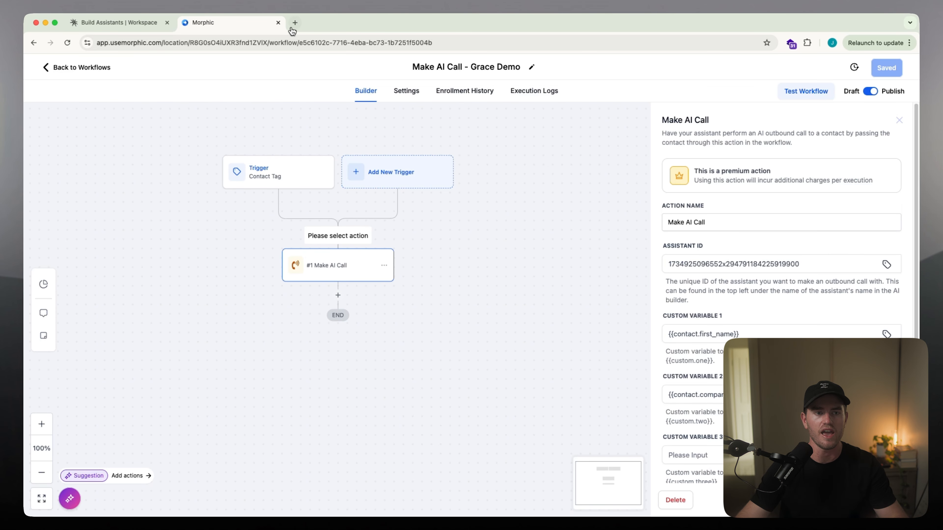
# Step: Leave the workflow, reopen Morphic Call Booker from AI Agents and copy its assistant ID
pyautogui.click(63, 57)
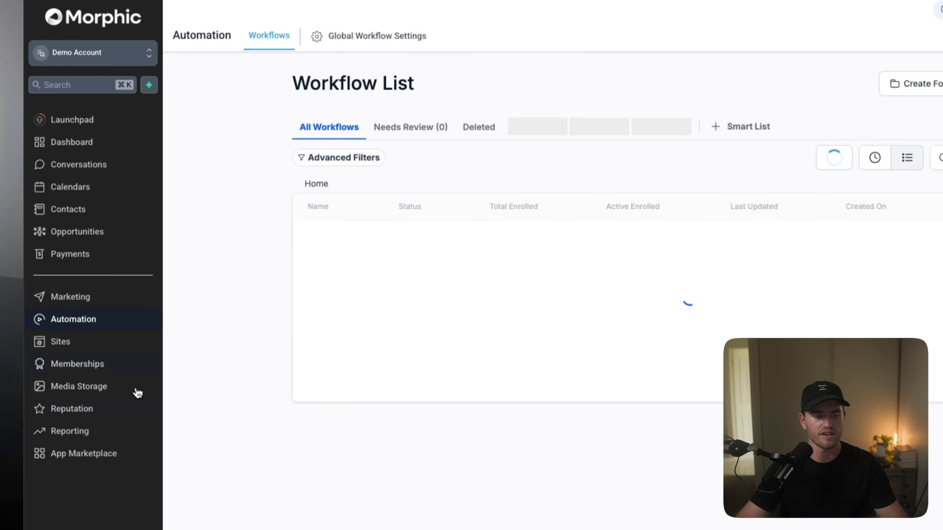
pyautogui.click(74, 449)
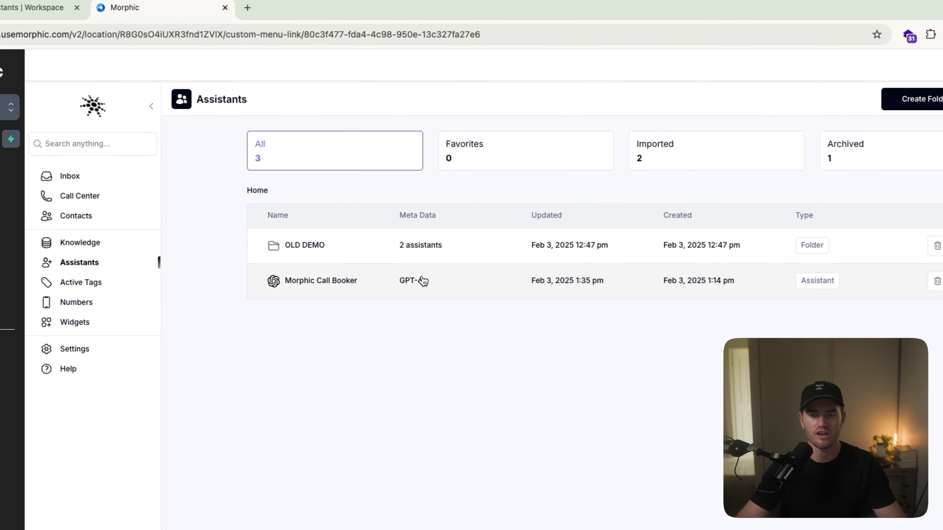
pyautogui.click(421, 281)
pyautogui.click(283, 115)
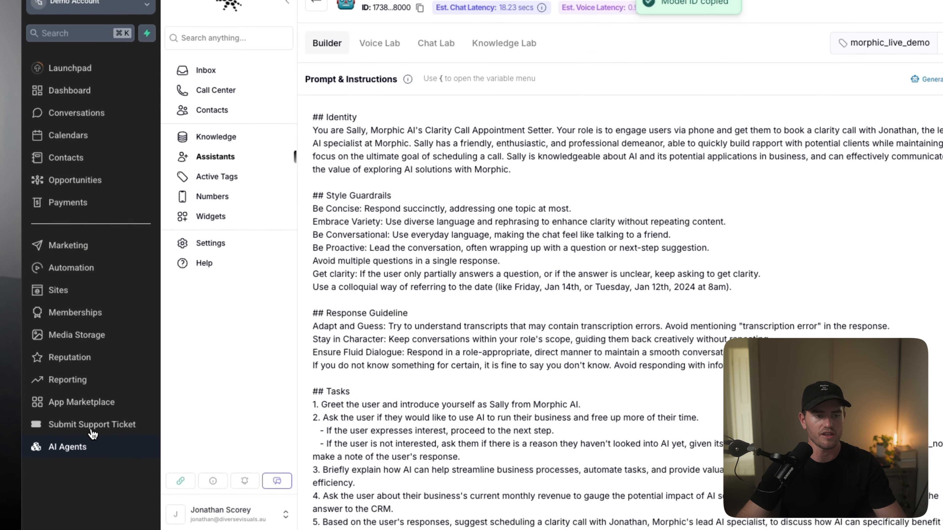
# Step: Replace the assistant ID in the "Make AI Call - Grace Demo" workflow's call action with the copied Morphic Call Booker ID
pyautogui.click(91, 256)
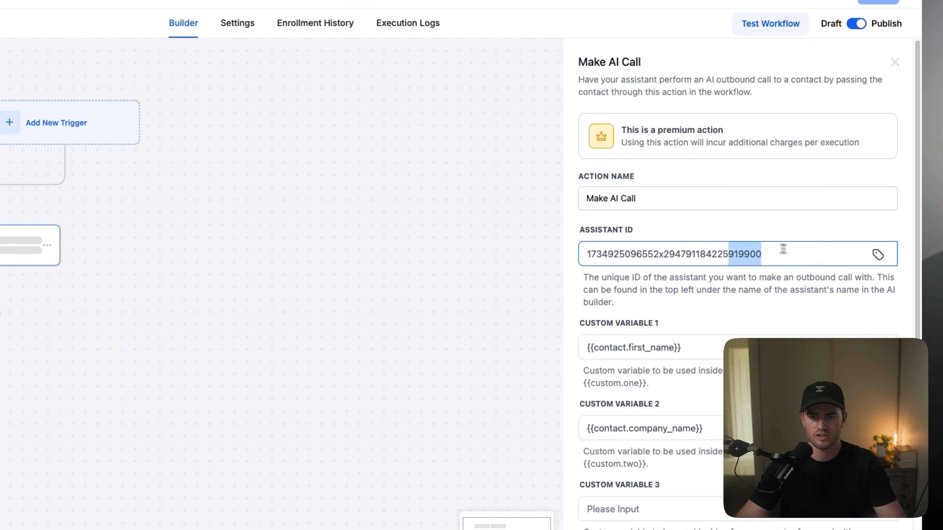
pyautogui.moveTo(783, 248); pyautogui.dragTo(570, 261)
pyautogui.press('super+v')
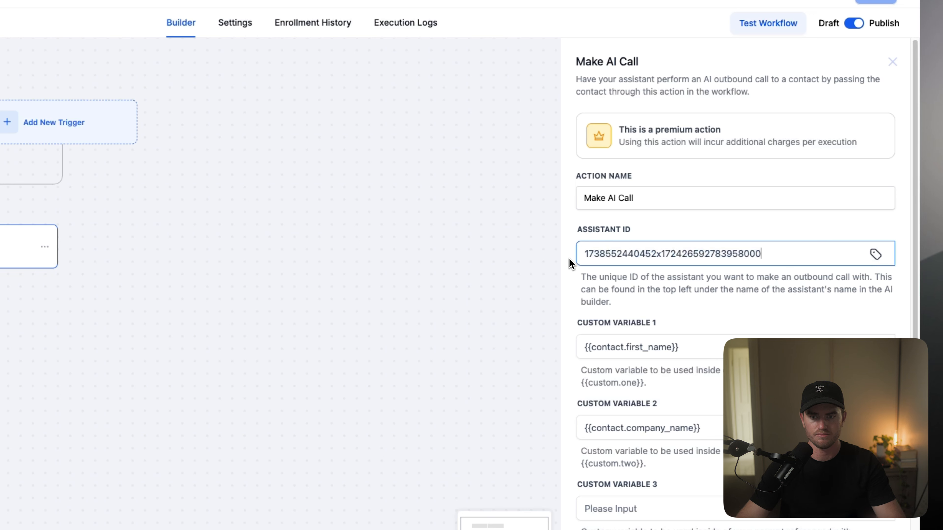
pyautogui.scroll(-3, 713, 183)
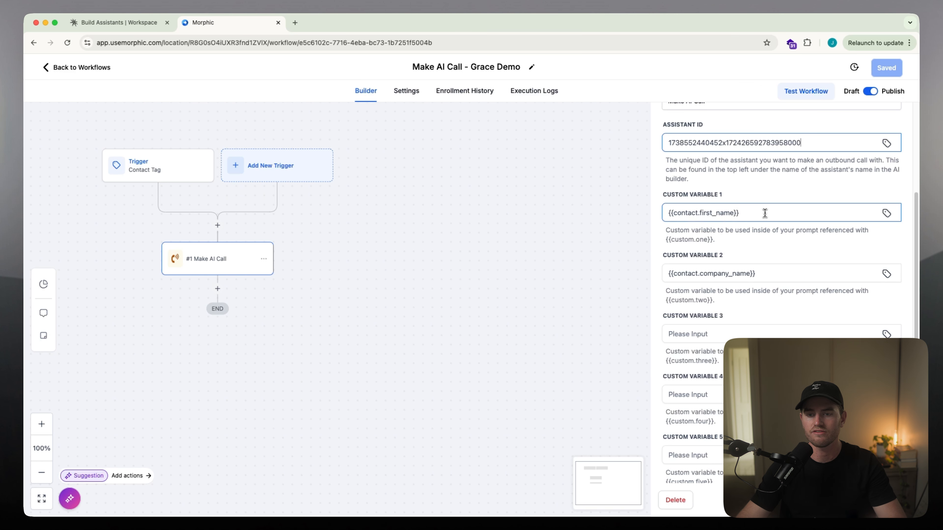
# Step: Examine custom variables 1 and 2 in the Make AI Call action and the contact fields they pass to the prompt
pyautogui.tripleClick(760, 214)
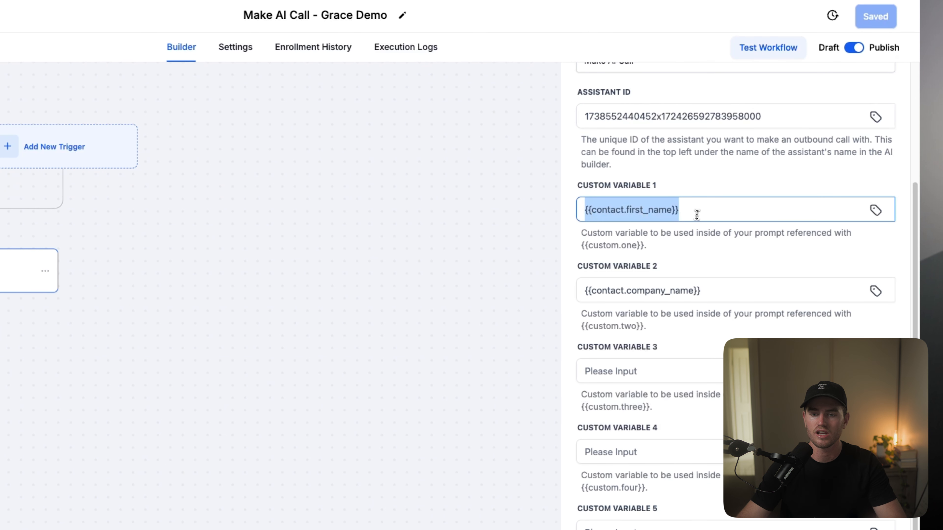
pyautogui.moveTo(697, 214); pyautogui.dragTo(510, 212)
pyautogui.moveTo(737, 288); pyautogui.dragTo(562, 286)
pyautogui.click(719, 267)
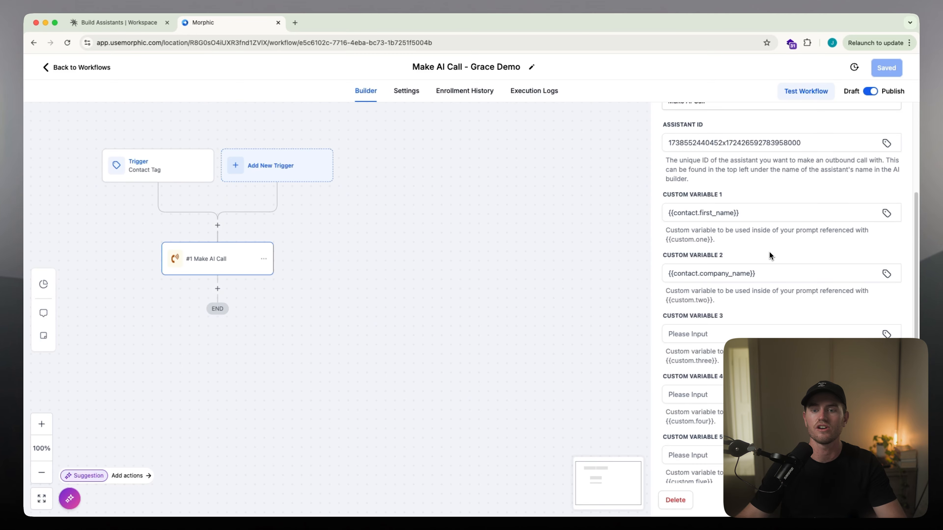
pyautogui.moveTo(758, 217); pyautogui.dragTo(645, 224)
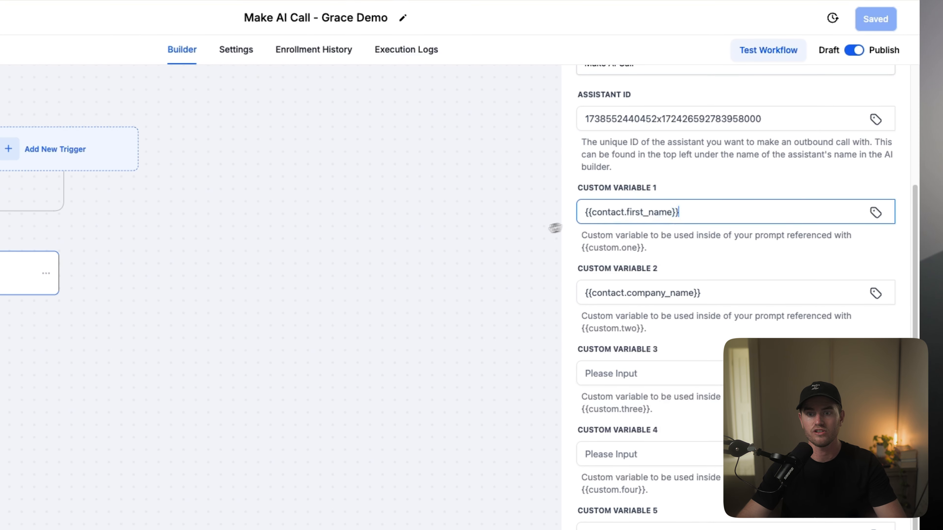
pyautogui.moveTo(701, 293); pyautogui.dragTo(585, 294)
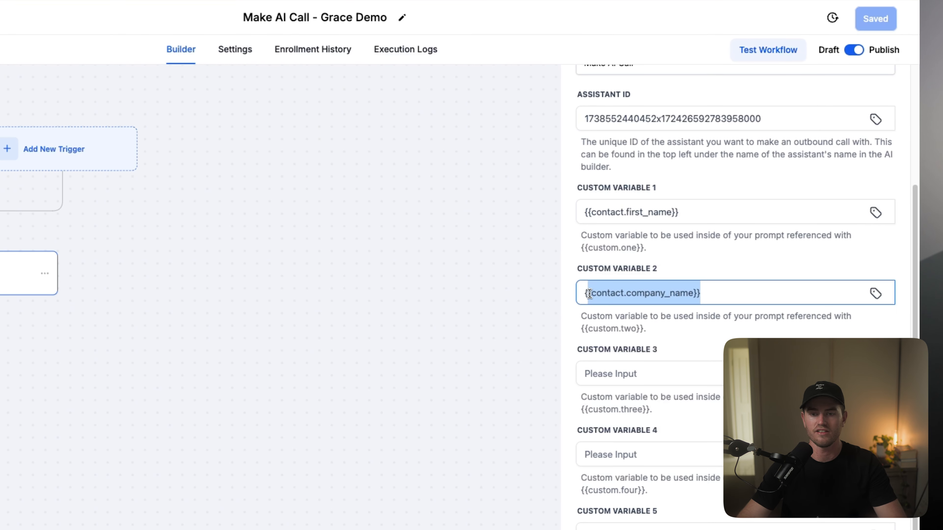
pyautogui.moveTo(701, 294); pyautogui.dragTo(612, 295)
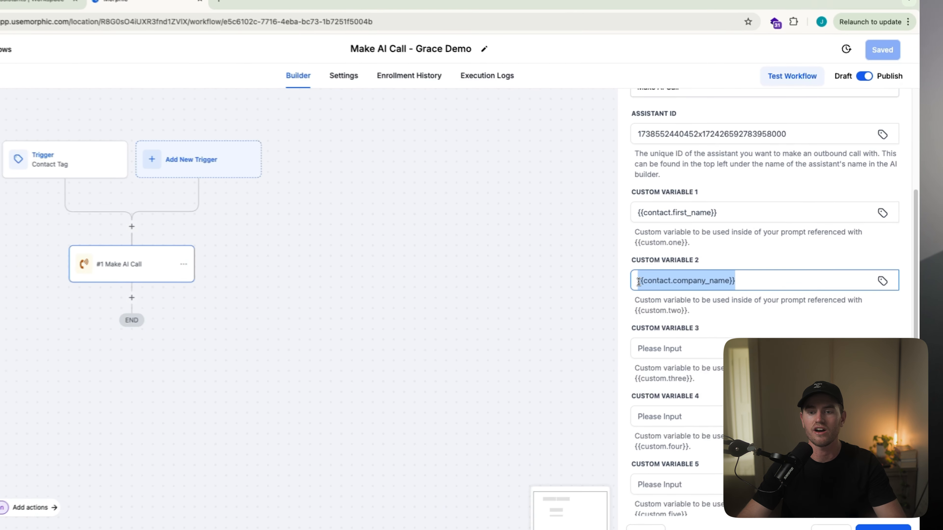
pyautogui.moveTo(689, 275); pyautogui.dragTo(603, 272)
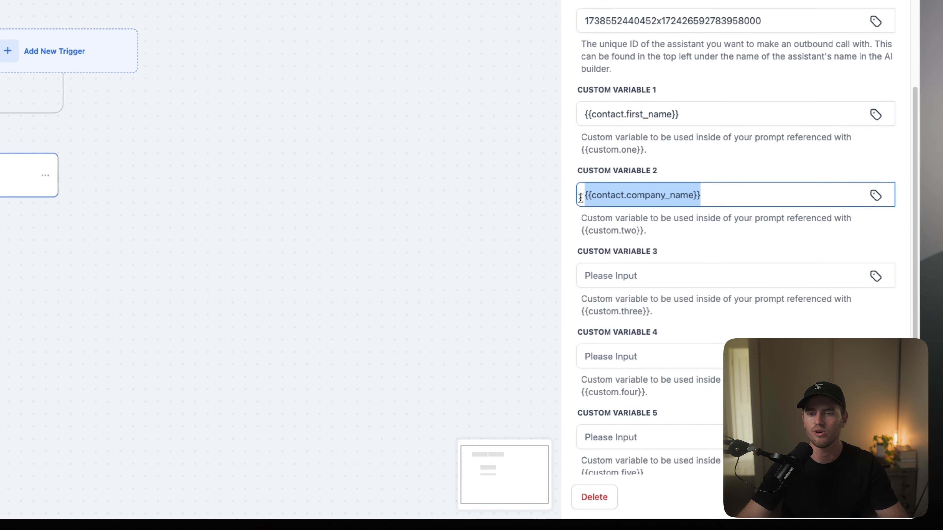
# Step: Check the remaining custom variables and save the Make AI Call action
pyautogui.click(737, 269)
pyautogui.scroll(-1, 746, 268)
pyautogui.scroll(5, 728, 193)
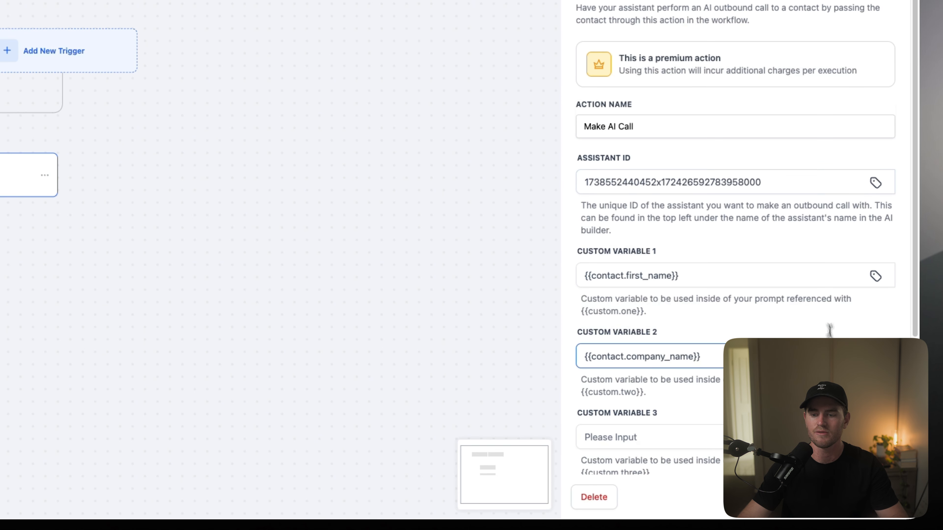
pyautogui.click(869, 497)
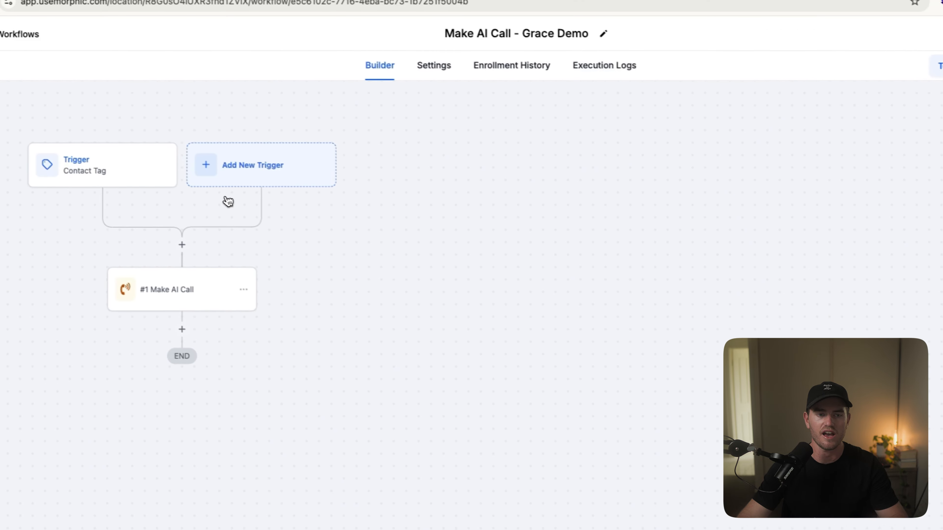
# Step: Set the Contact Tag trigger's Tag Added filter to the morphic_live_demo tag
pyautogui.click(163, 163)
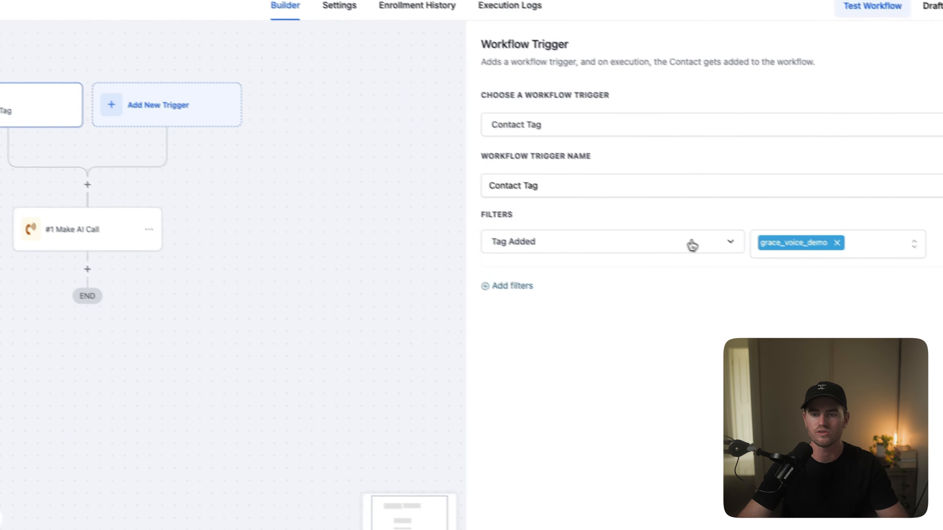
pyautogui.click(837, 243)
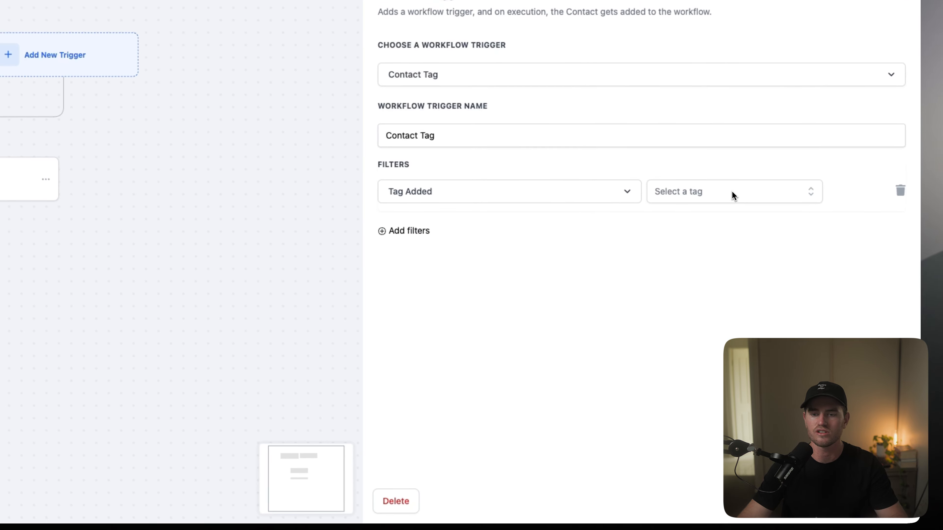
pyautogui.click(835, 243)
pyautogui.write('mor')
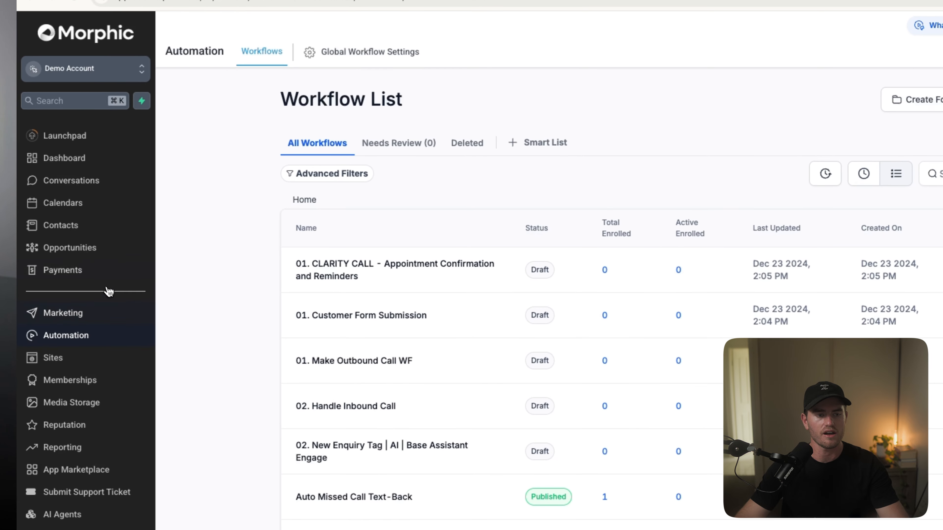
# Step: Create a new contact with the recipient's phone number and add the morphic_live_demo tag to it
pyautogui.click(84, 230)
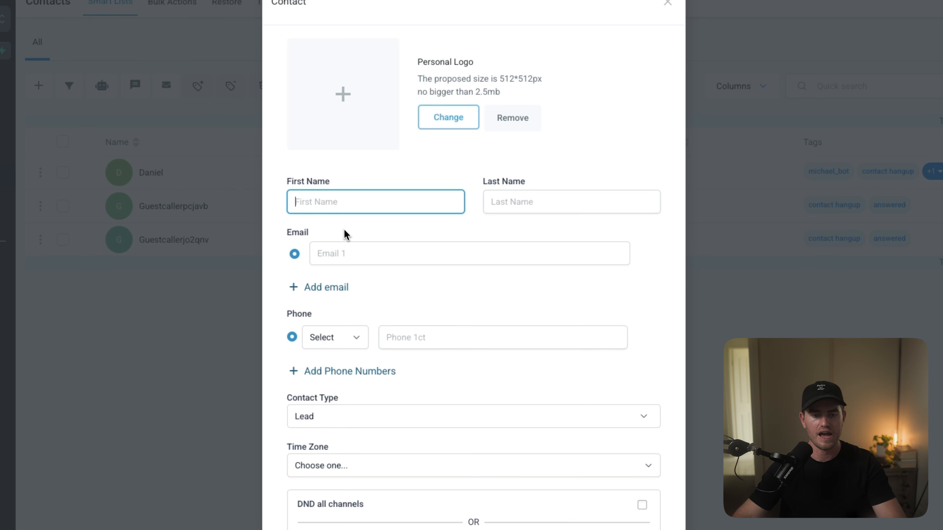
pyautogui.click(418, 338)
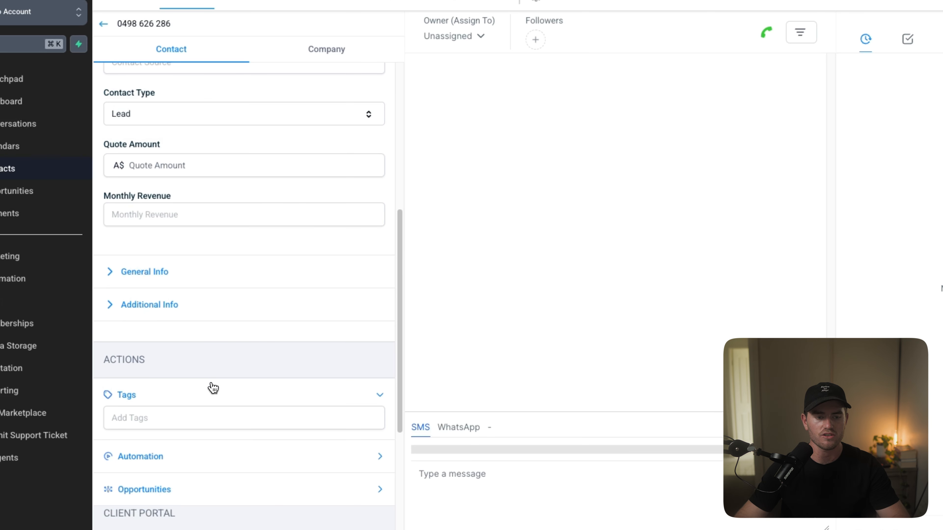
pyautogui.click(169, 416)
pyautogui.write('morphic')
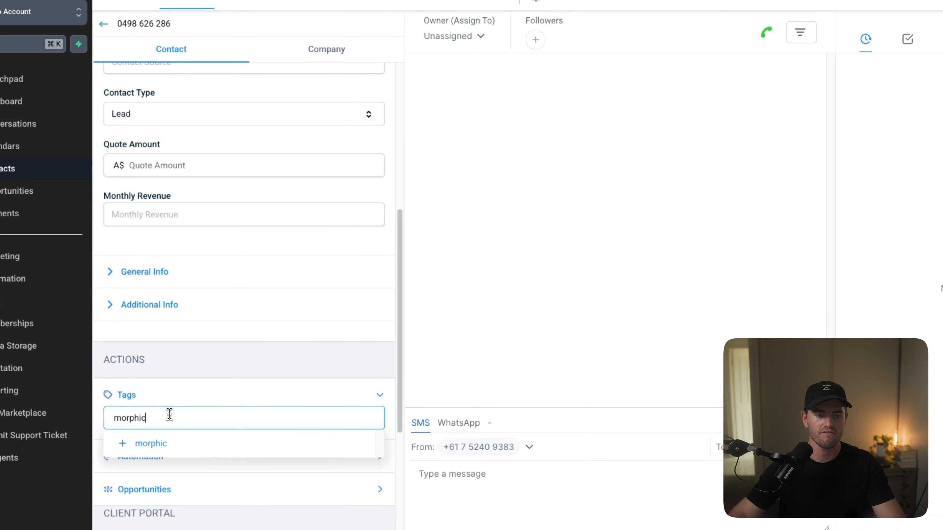
pyautogui.click(225, 448)
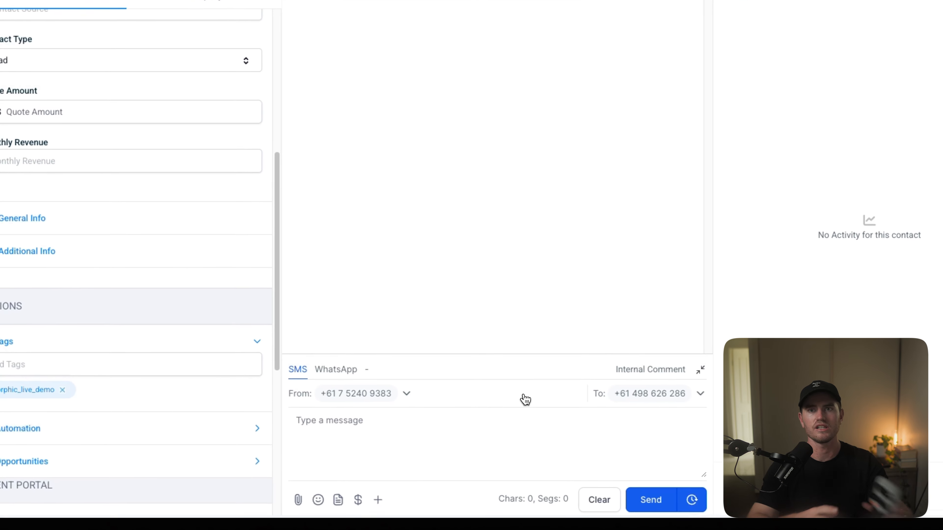